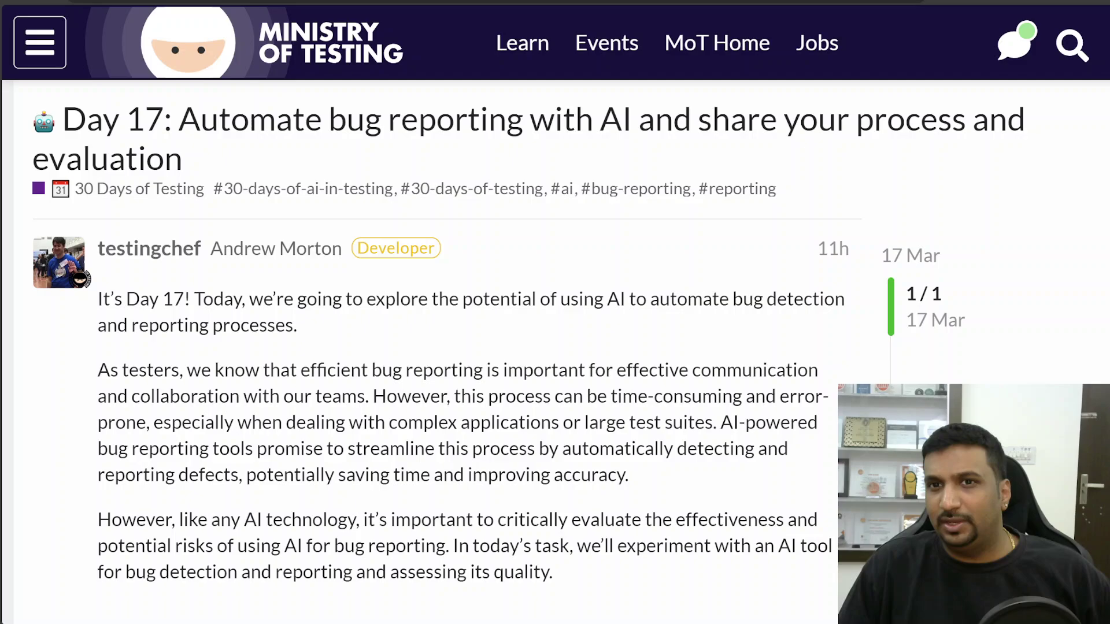
Scroll the Day 17 post to the Task Steps and highlight the Experiment with AI step.
scroll(439, 347, "down", 8)
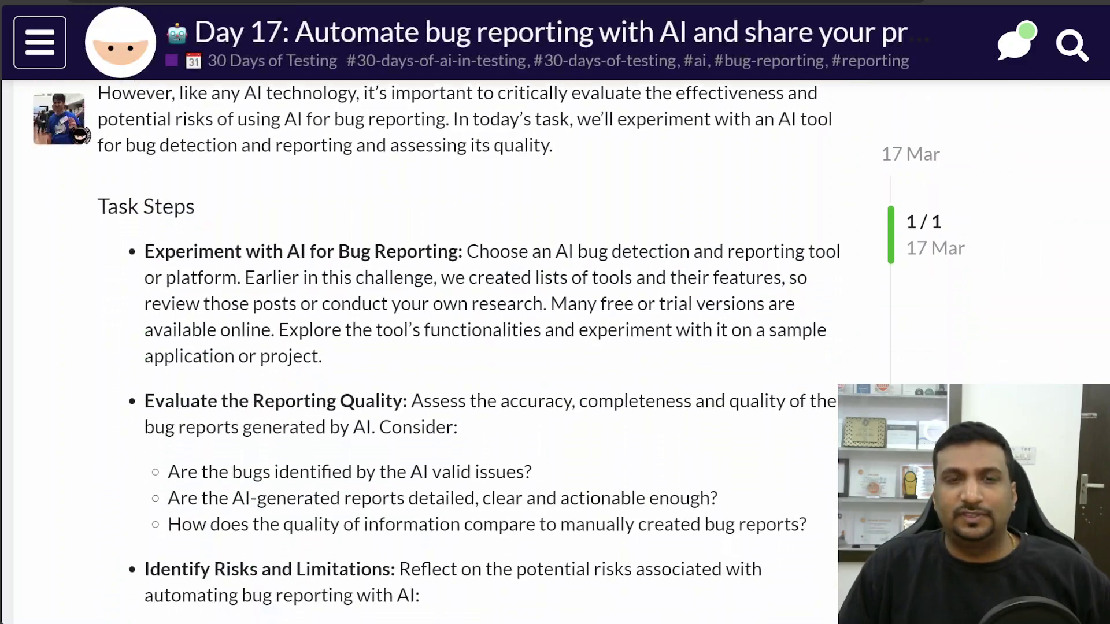
scroll(468, 351, "down", 2)
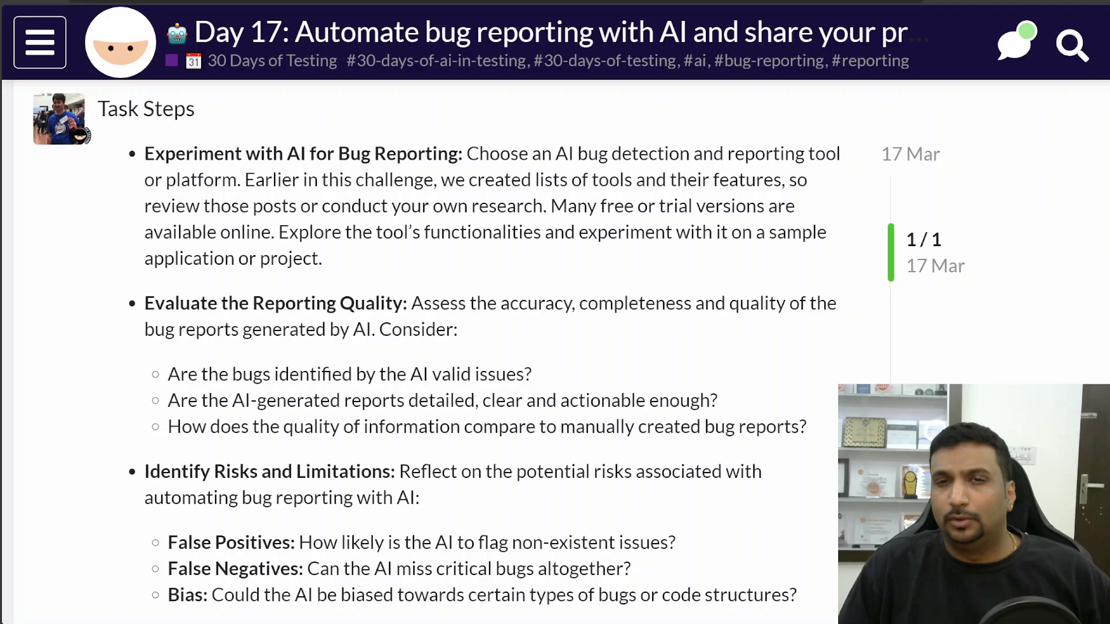
scroll(468, 351, "up", 1)
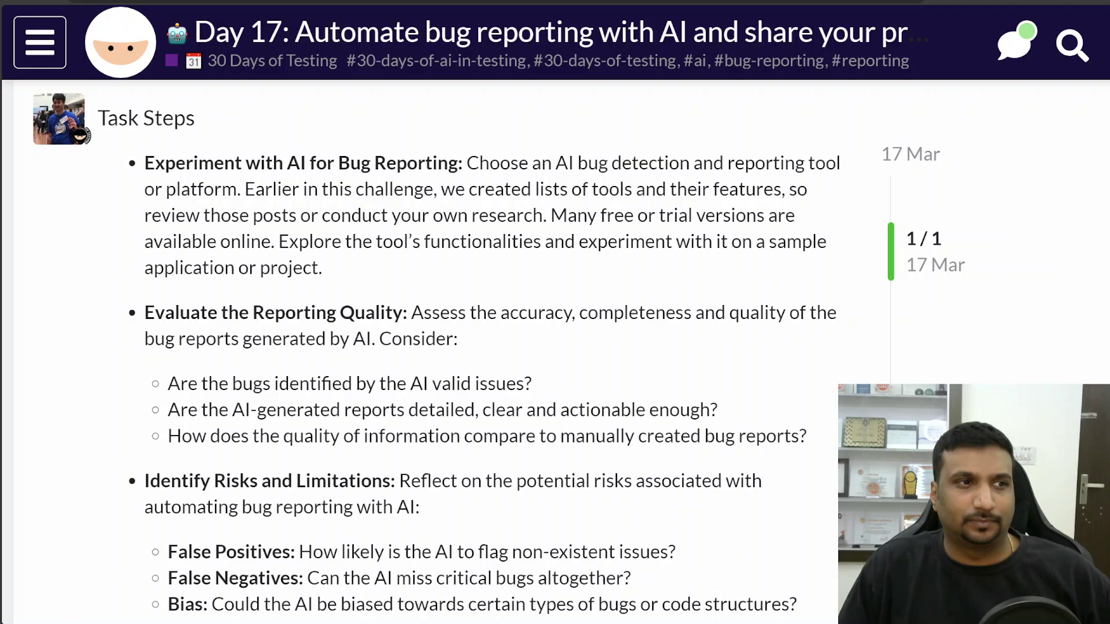
left_click_drag(154, 171, 711, 230)
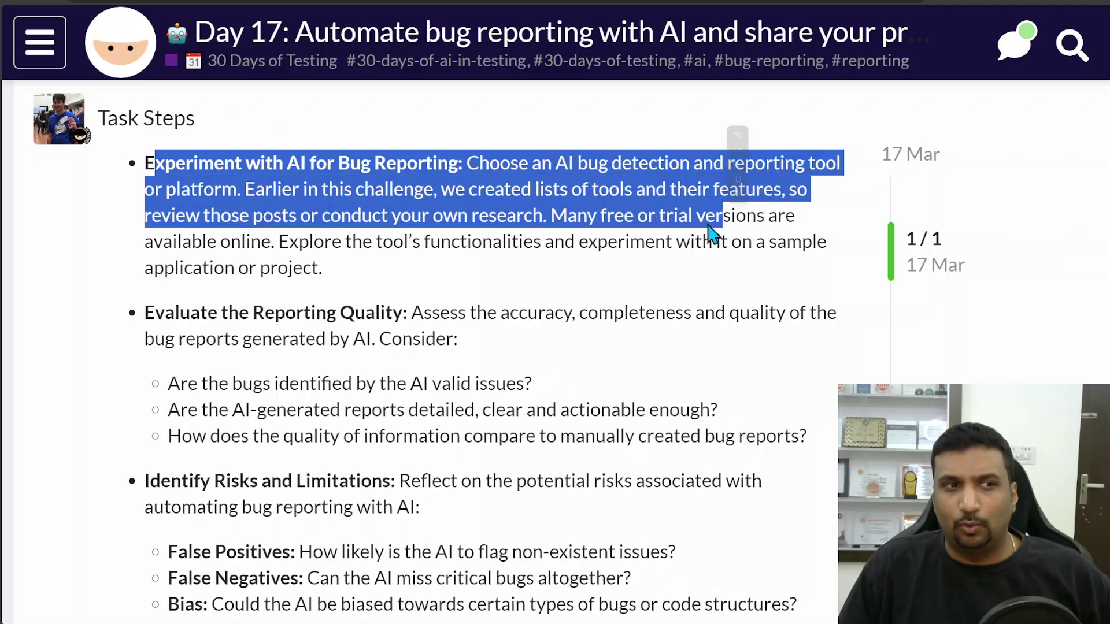
left_click(620, 272)
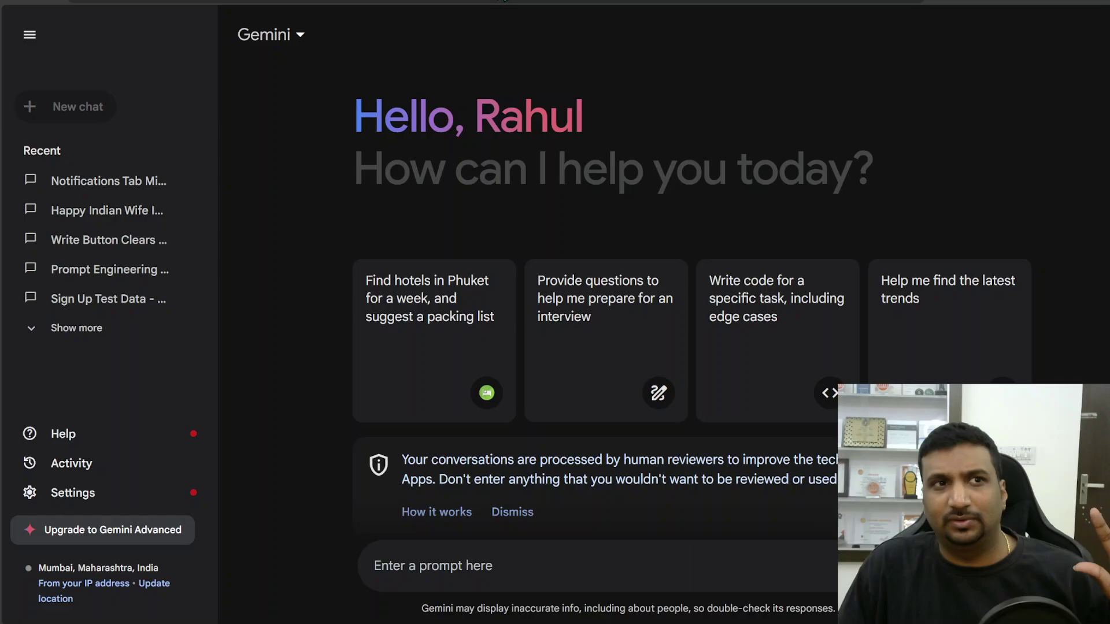
Reread the Experiment with AI step and the question about detailed, actionable bug reports.
left_click(252, 3)
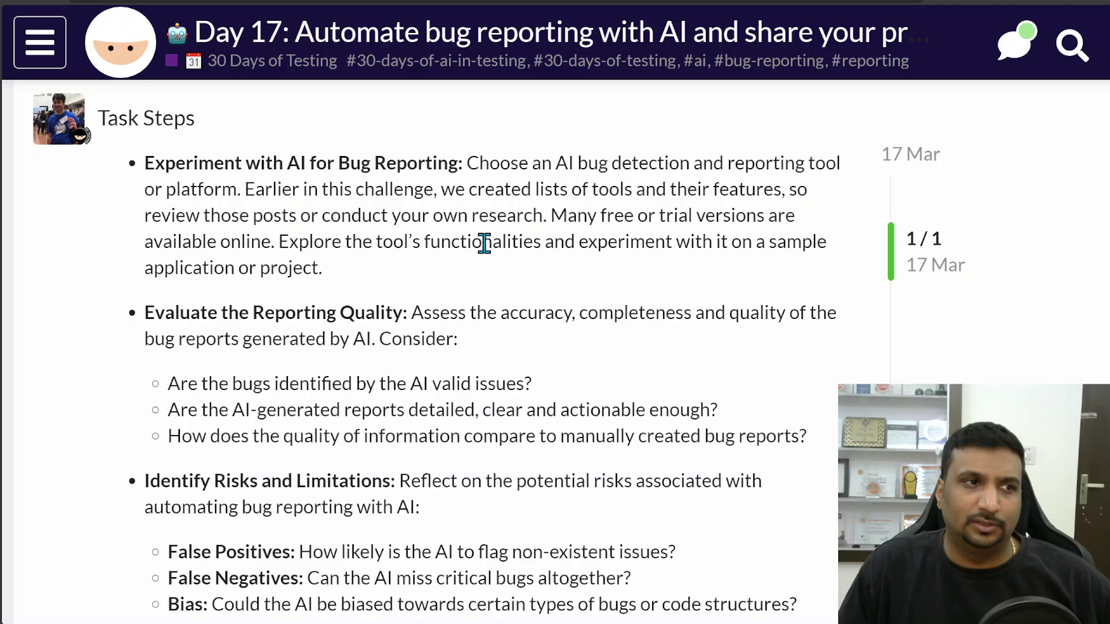
left_click_drag(234, 163, 445, 275)
left_click(394, 312)
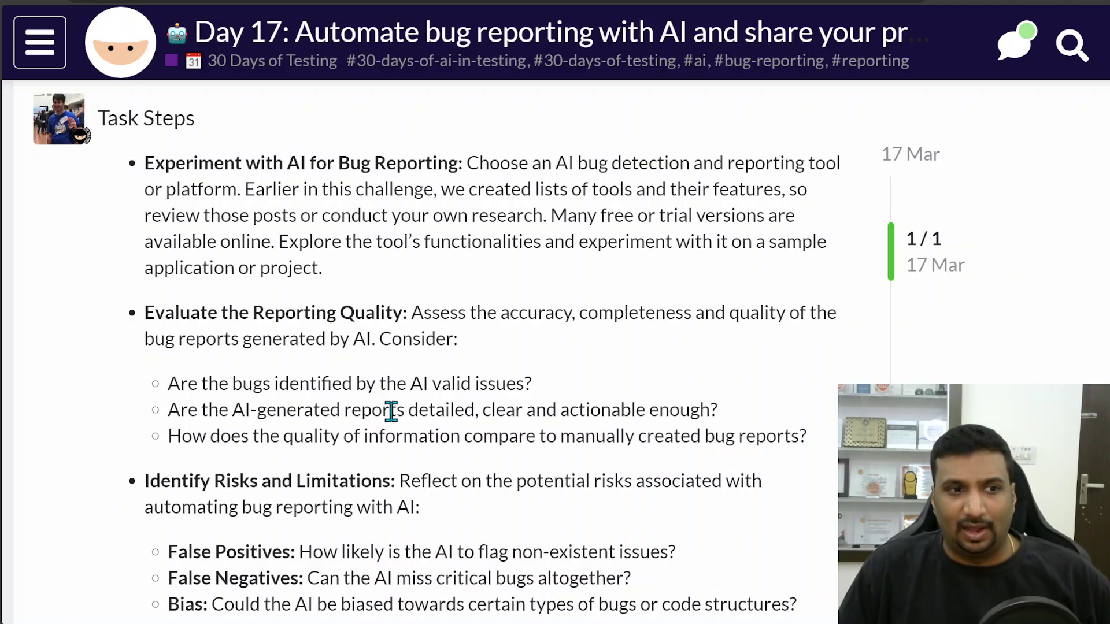
left_click_drag(383, 412, 636, 406)
left_click(643, 408)
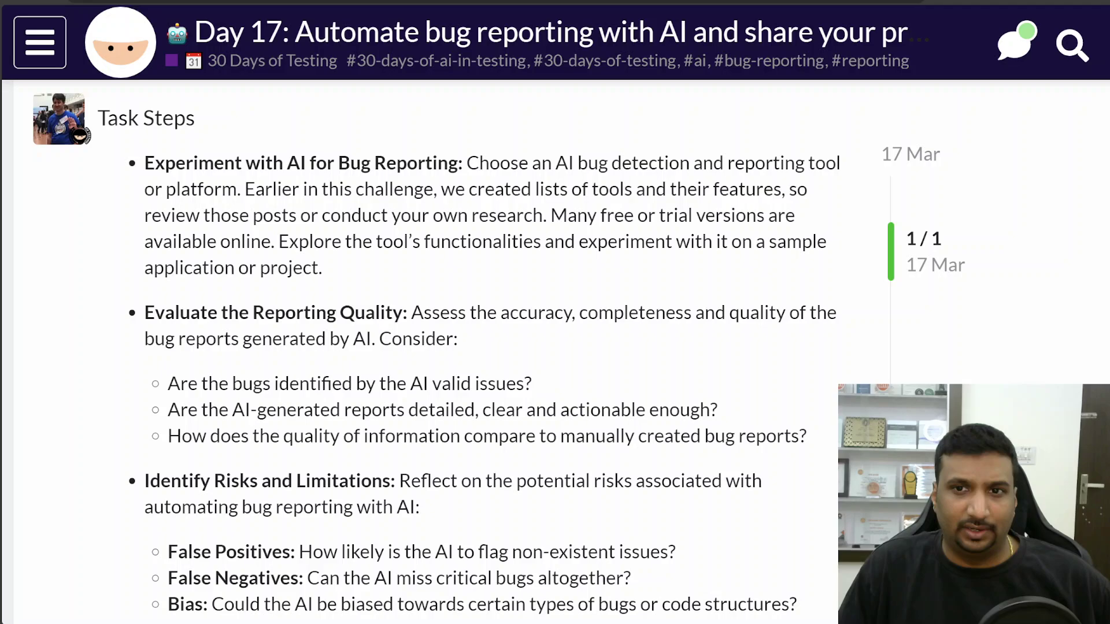
Read the Identify Risks points on false positives/negatives and bias, then the Data Usage and Protection heading.
scroll(468, 362, "down", 5)
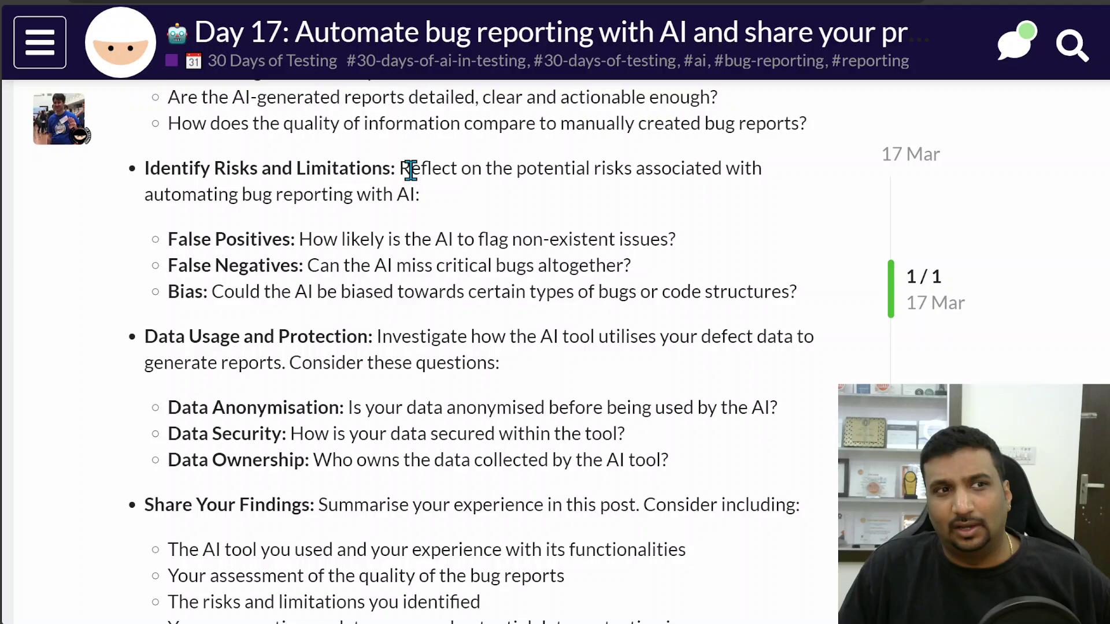
left_click_drag(402, 172, 421, 203)
left_click(402, 241)
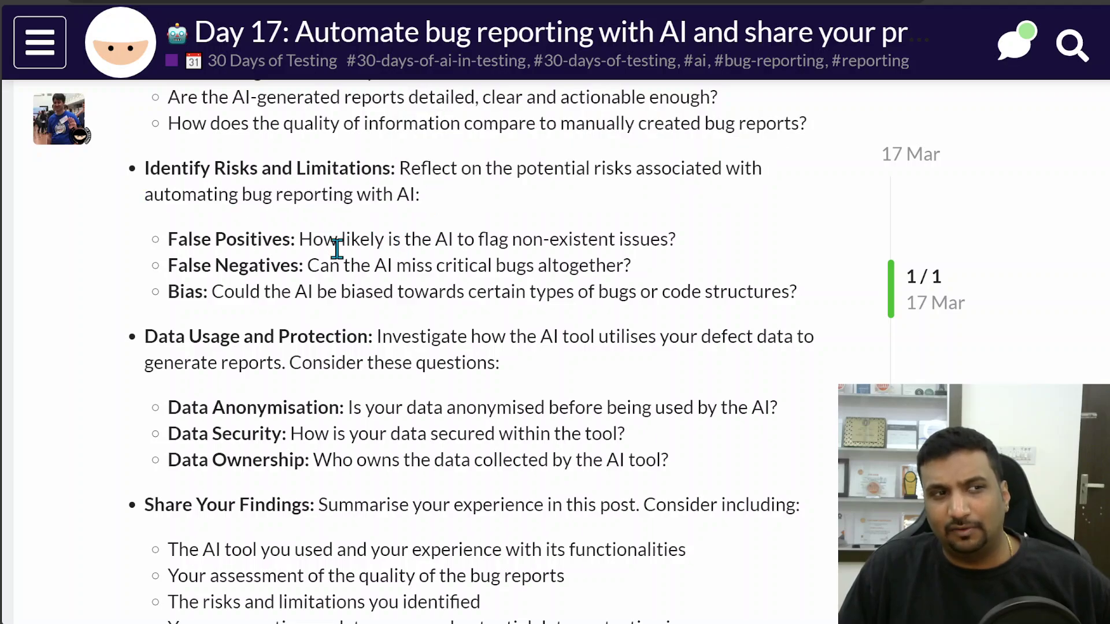
left_click_drag(169, 242, 672, 272)
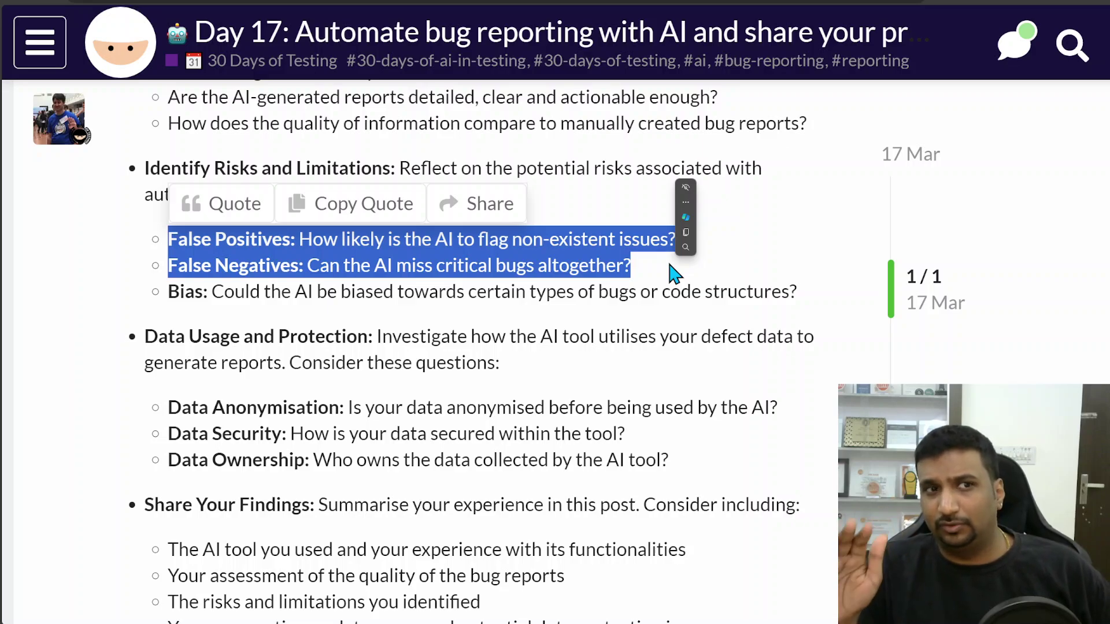
left_click(363, 294)
left_click_drag(429, 292, 789, 290)
left_click(803, 294)
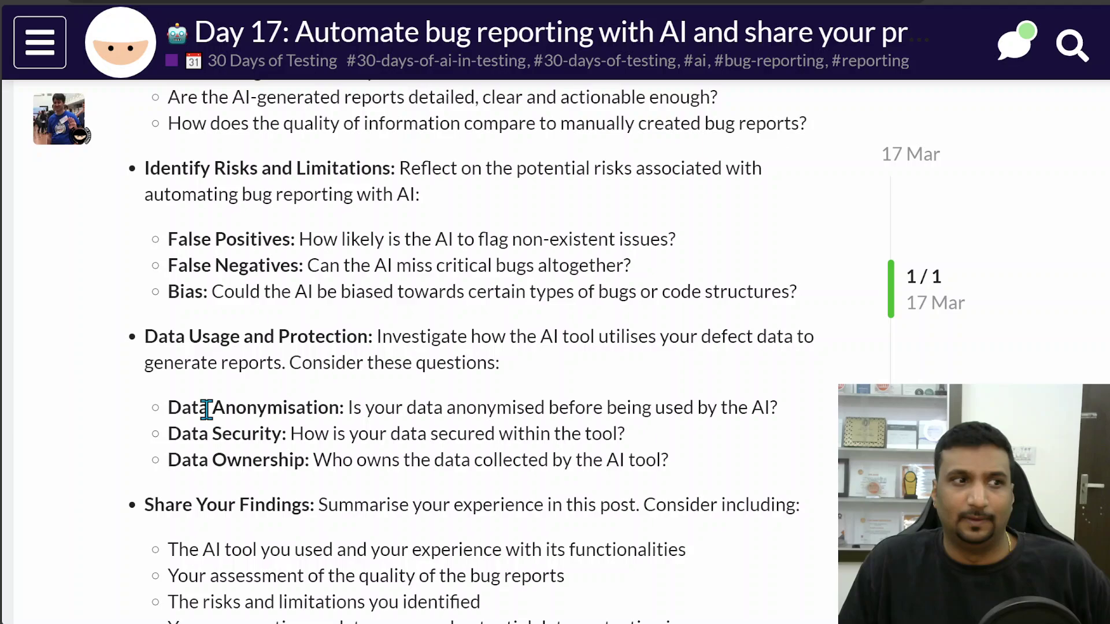
left_click_drag(202, 346, 367, 341)
left_click(330, 387)
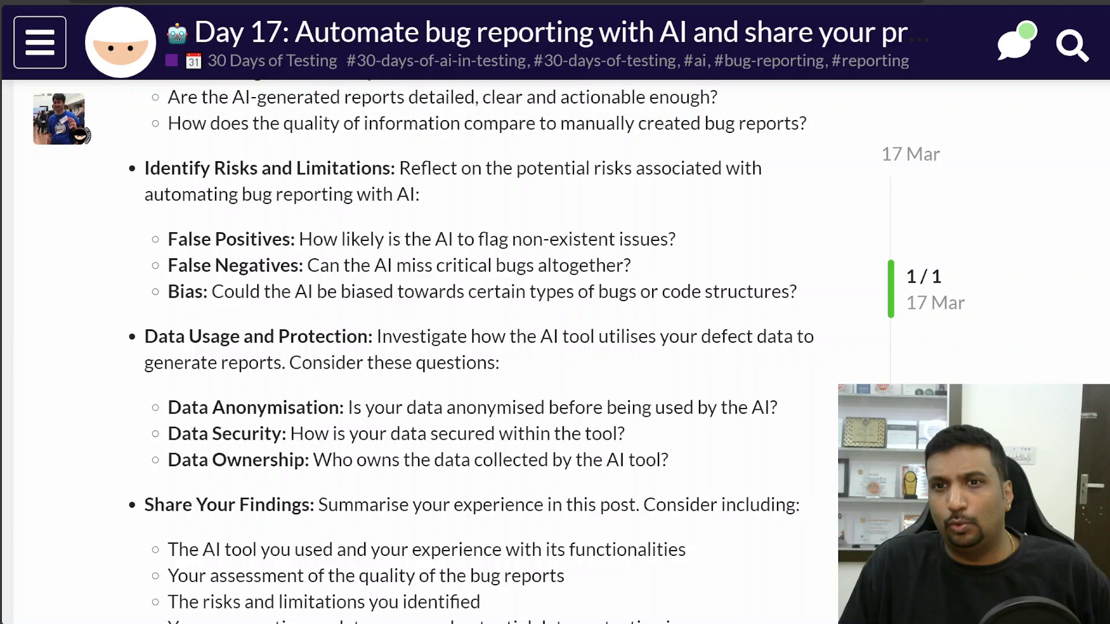
Read the data security and ownership questions, glancing at the Gemini and Copilot windows before returning.
scroll(470, 348, "down", 4)
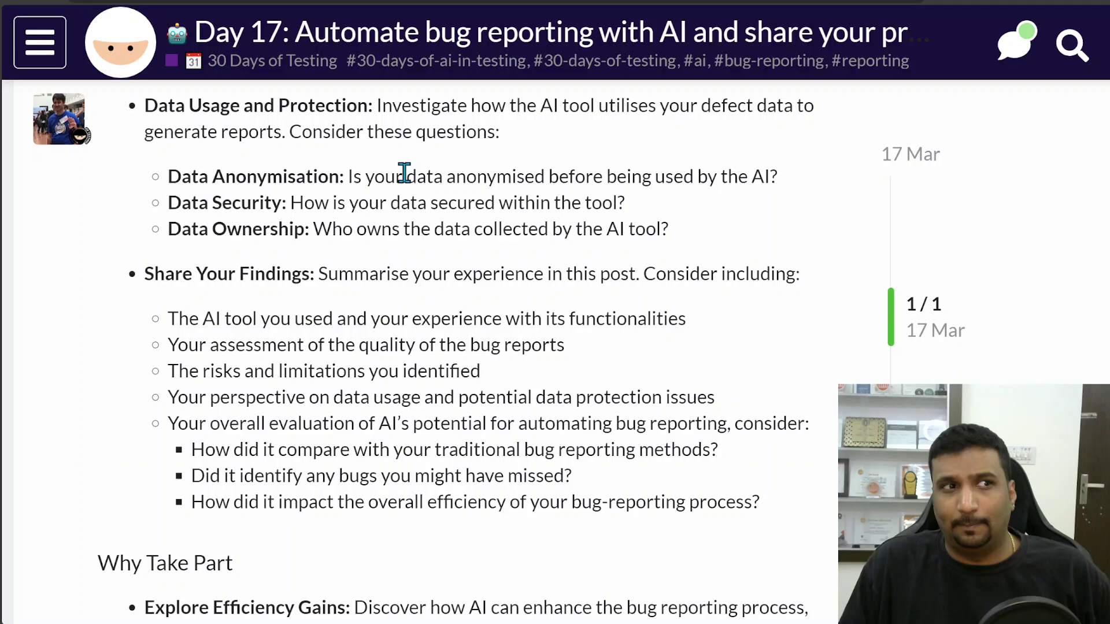
left_click_drag(192, 203, 166, 178)
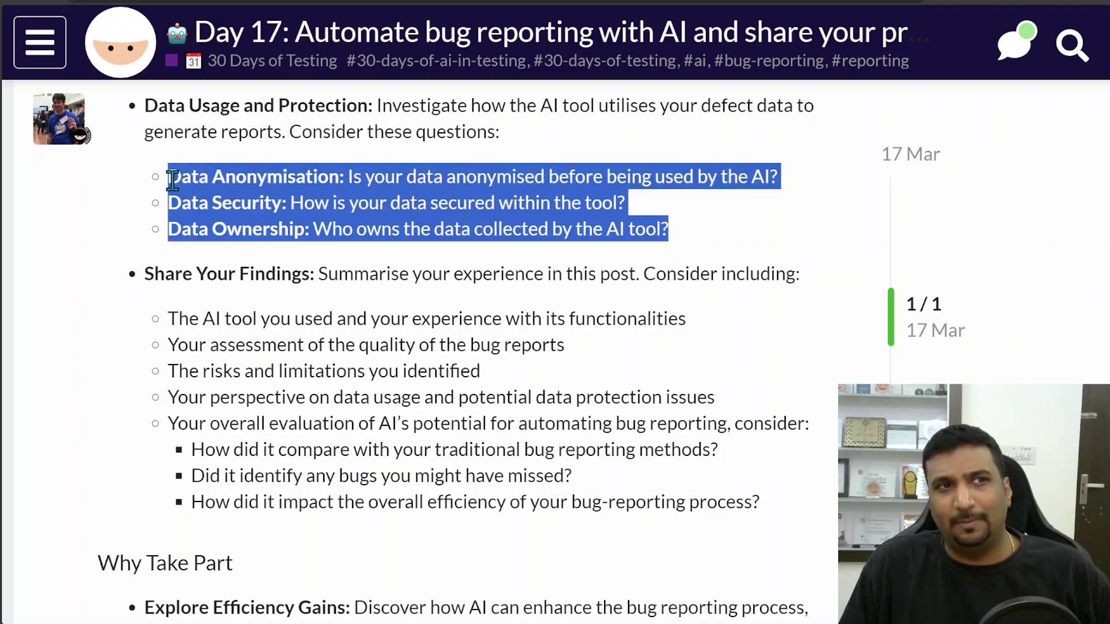
left_click(567, 185)
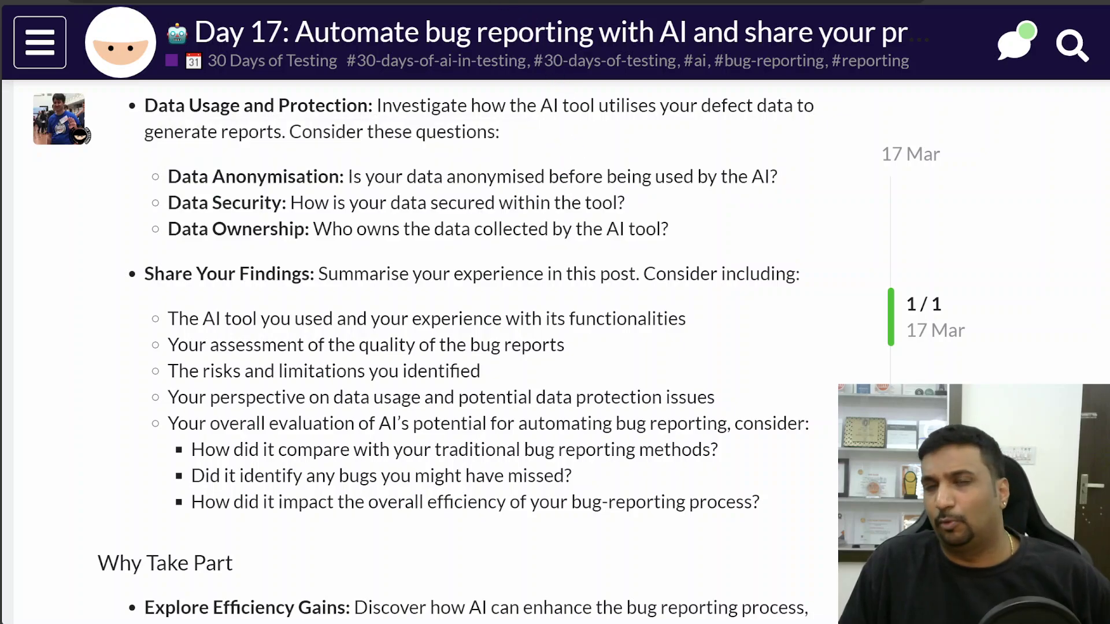
mouse_move(486, 1)
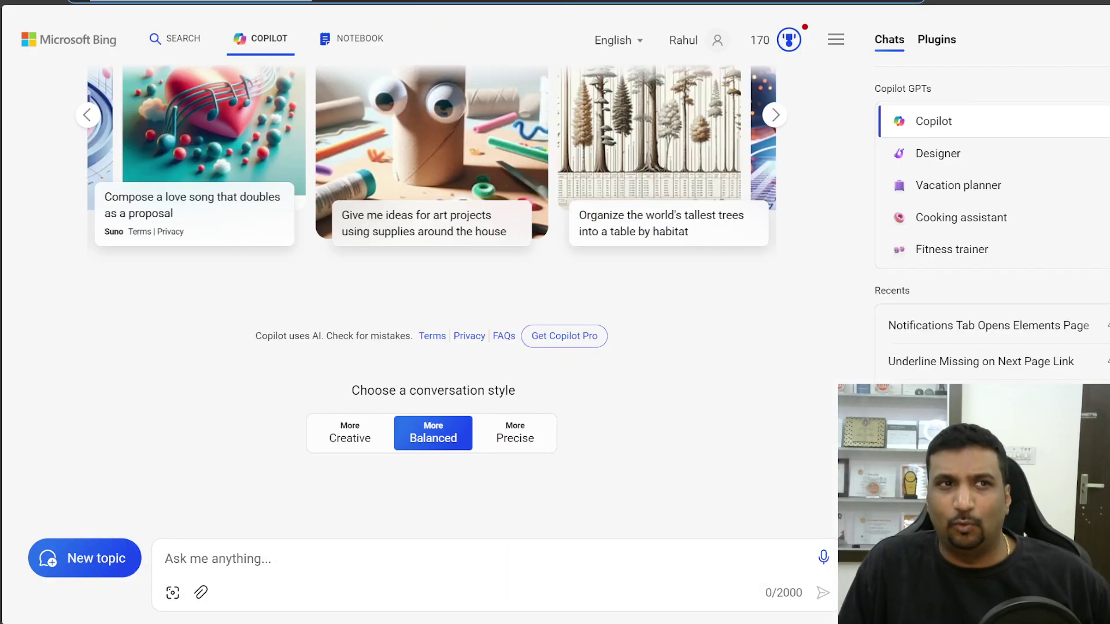
left_click(542, 58)
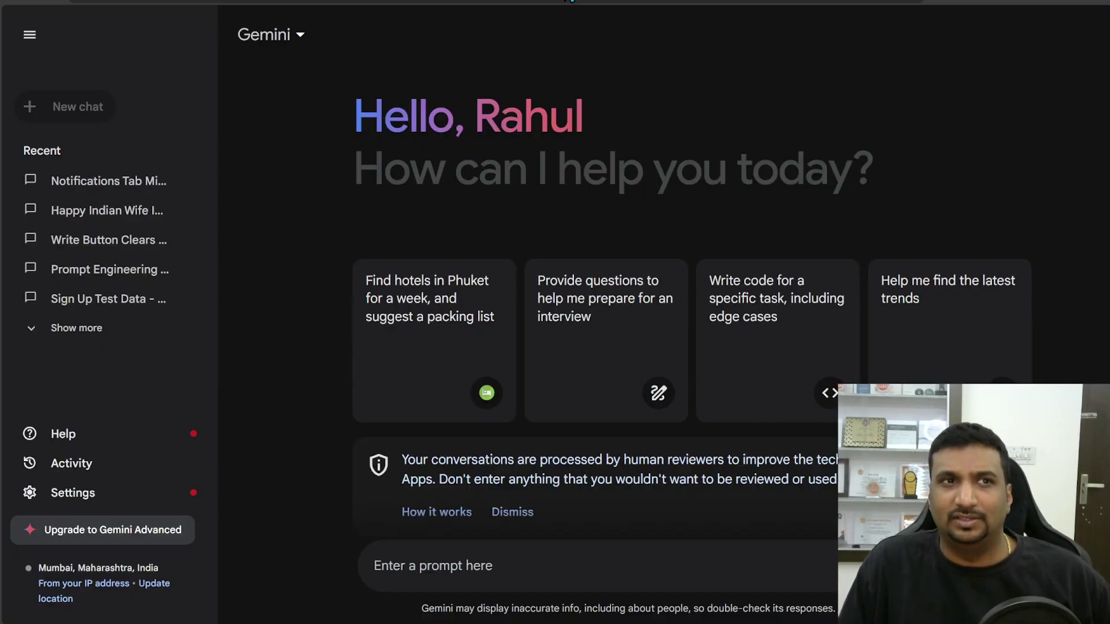
left_click(483, 3)
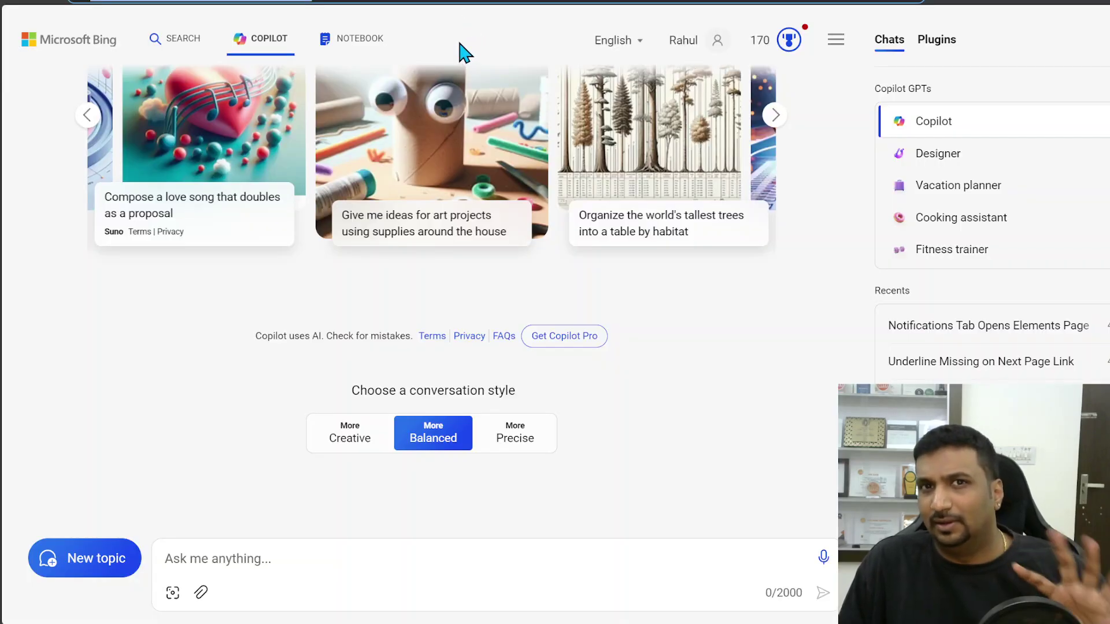
left_click(521, 3)
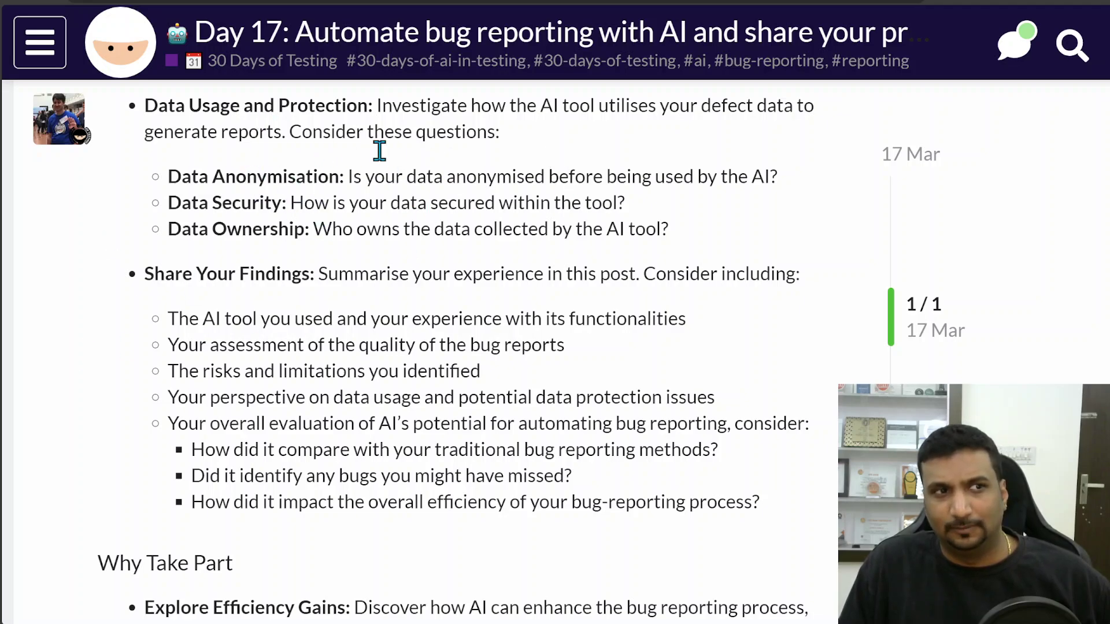
Highlight the anonymisation, security and ownership questions and the Share Your Findings checklist.
left_click_drag(306, 176, 640, 235)
left_click(431, 293)
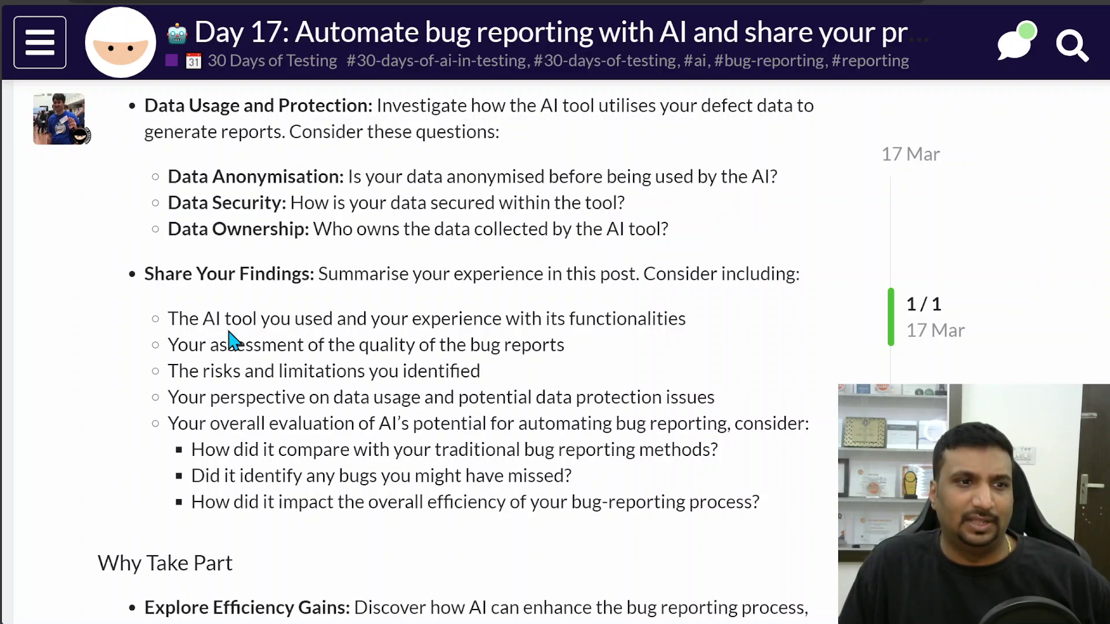
left_click_drag(224, 320, 763, 512)
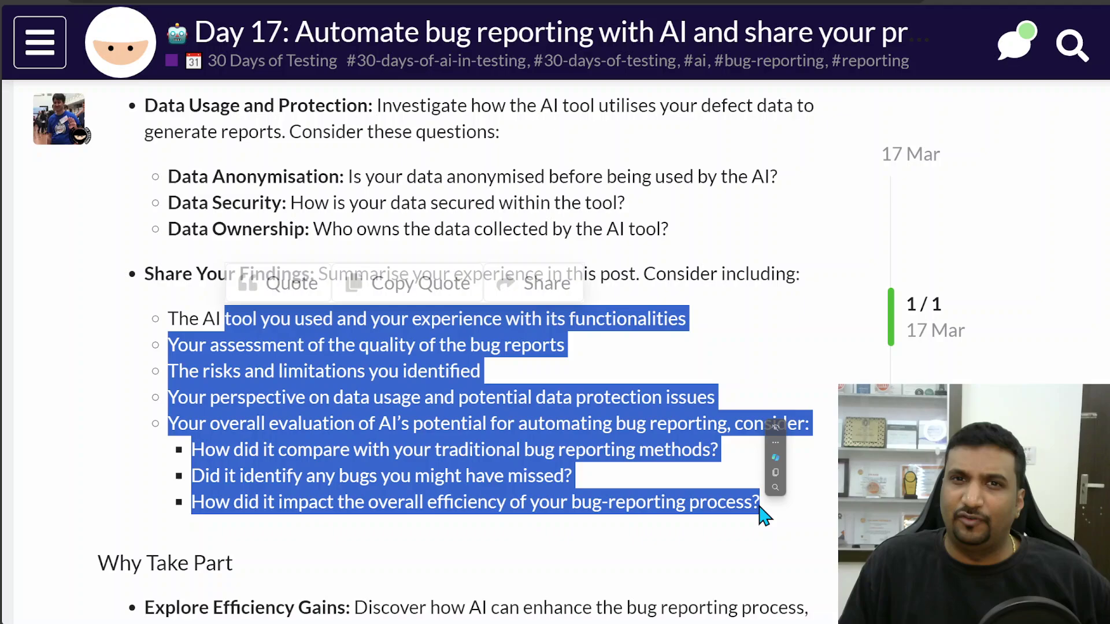
left_click(765, 526)
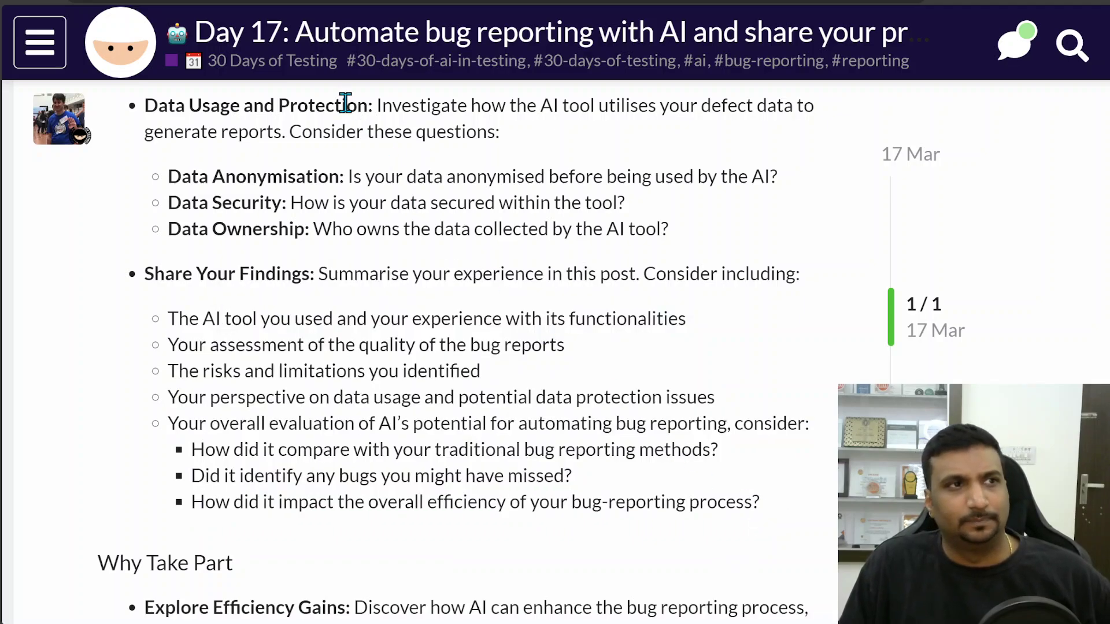
Go to the Satisfice Rapid Testing Guide to Making Good Bug Reports tab and scroll toward its PDF download.
key("ctrl+Tab")
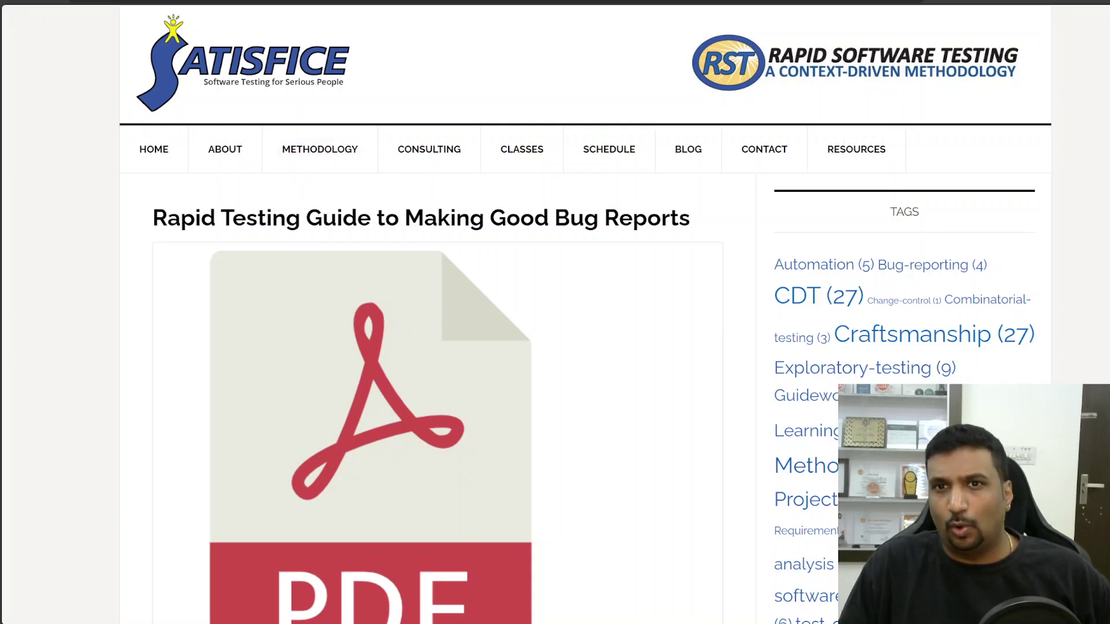
scroll(438, 312, "down", 8)
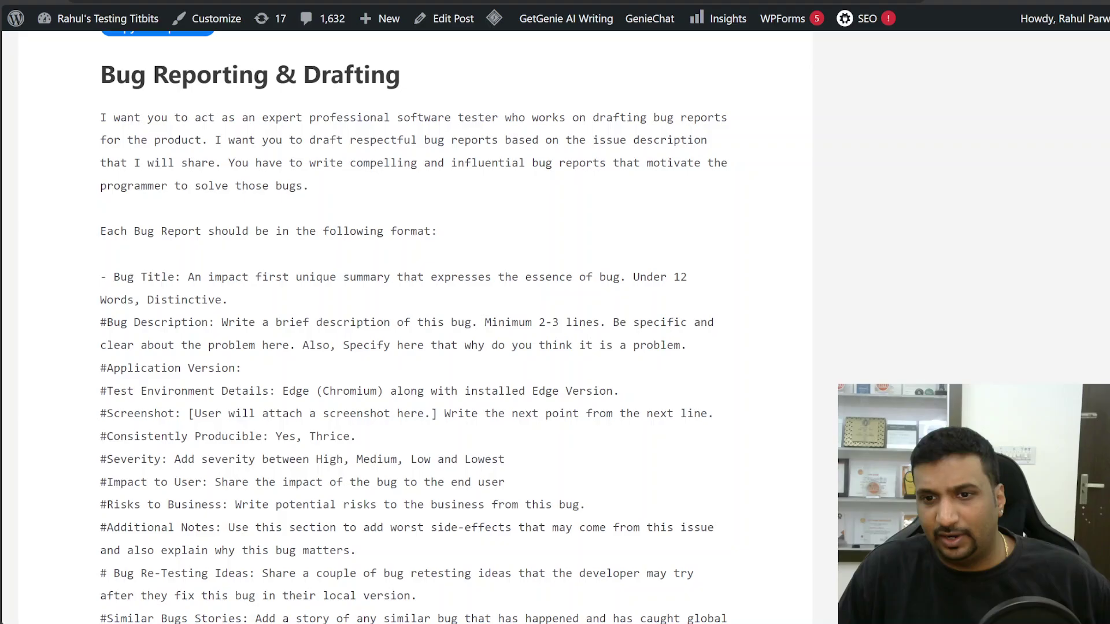
scroll(405, 324, "up", 20)
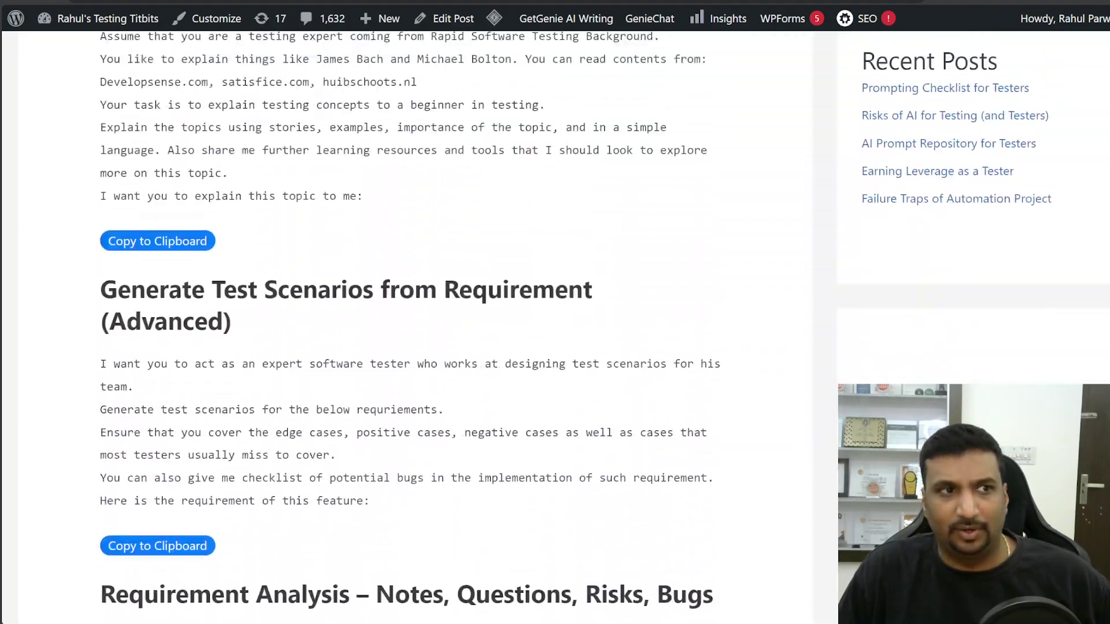
scroll(404, 323, "up", 20)
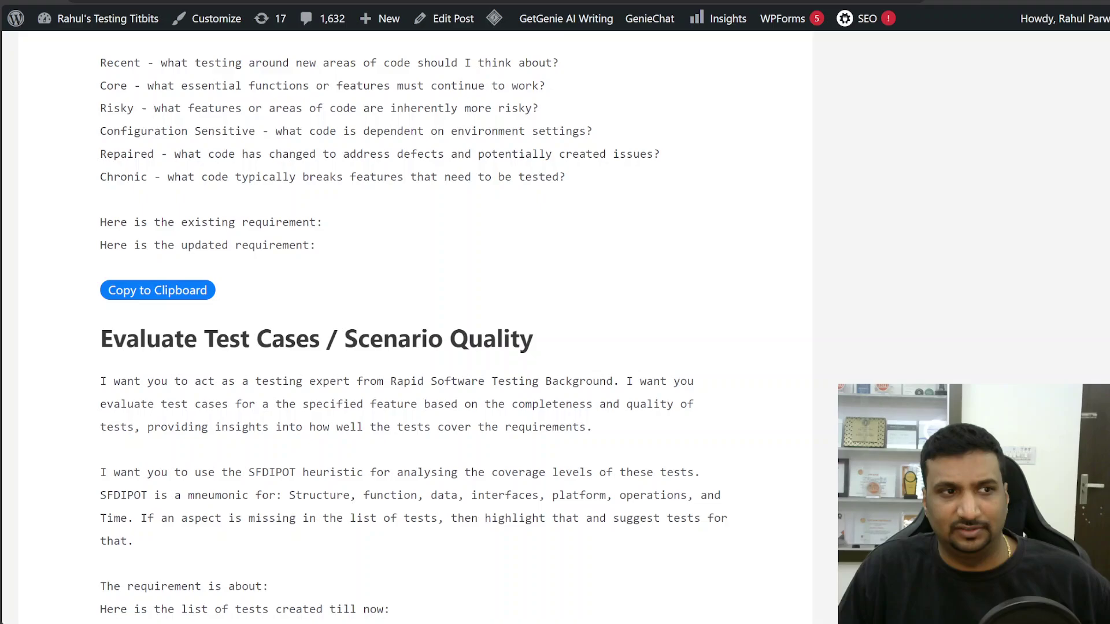
scroll(405, 324, "down", 20)
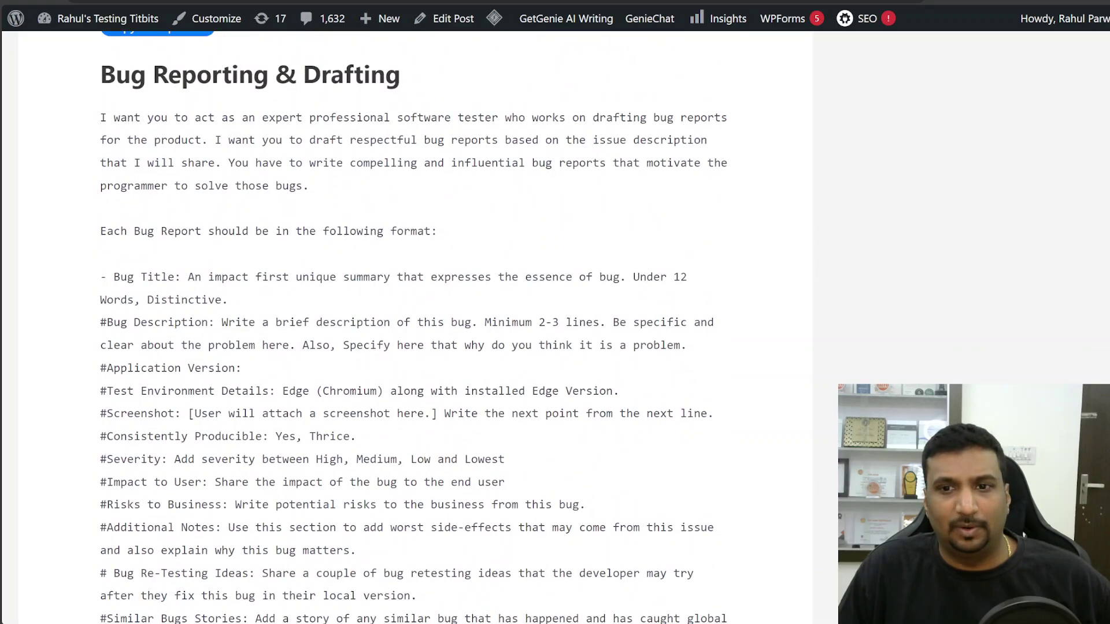
scroll(405, 323, "down", 1)
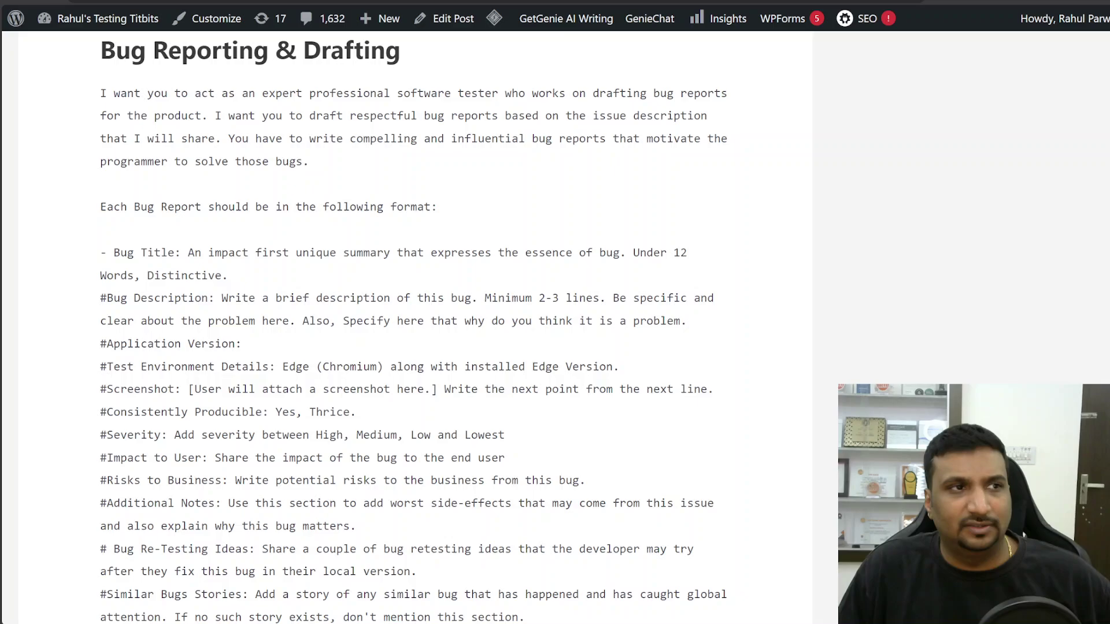
scroll(405, 323, "up", 1)
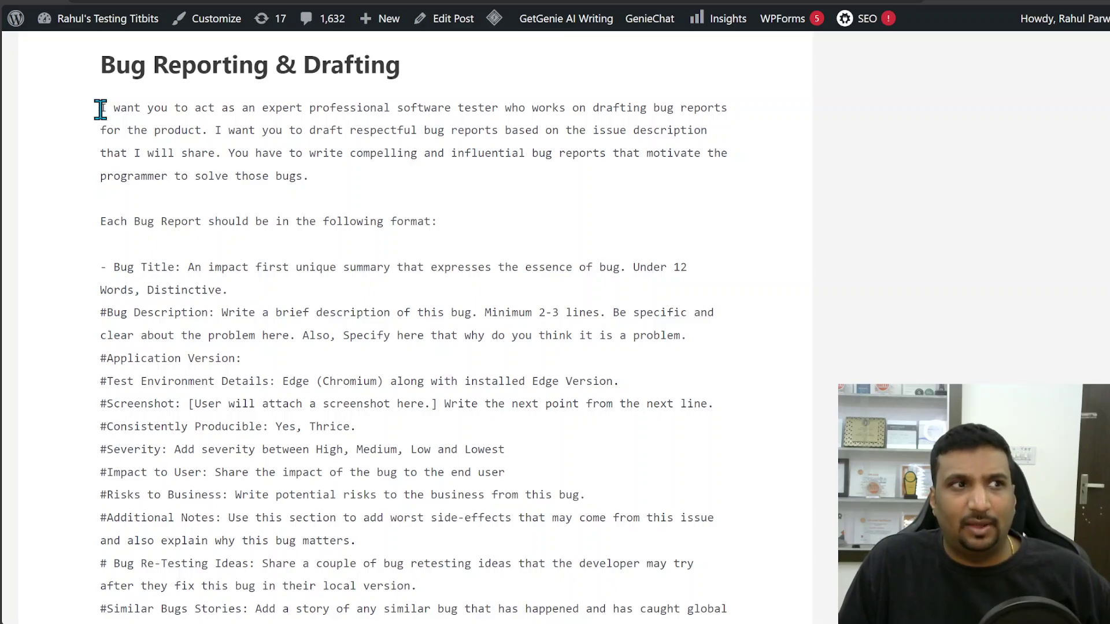
left_click_drag(100, 108, 211, 134)
left_click(206, 133)
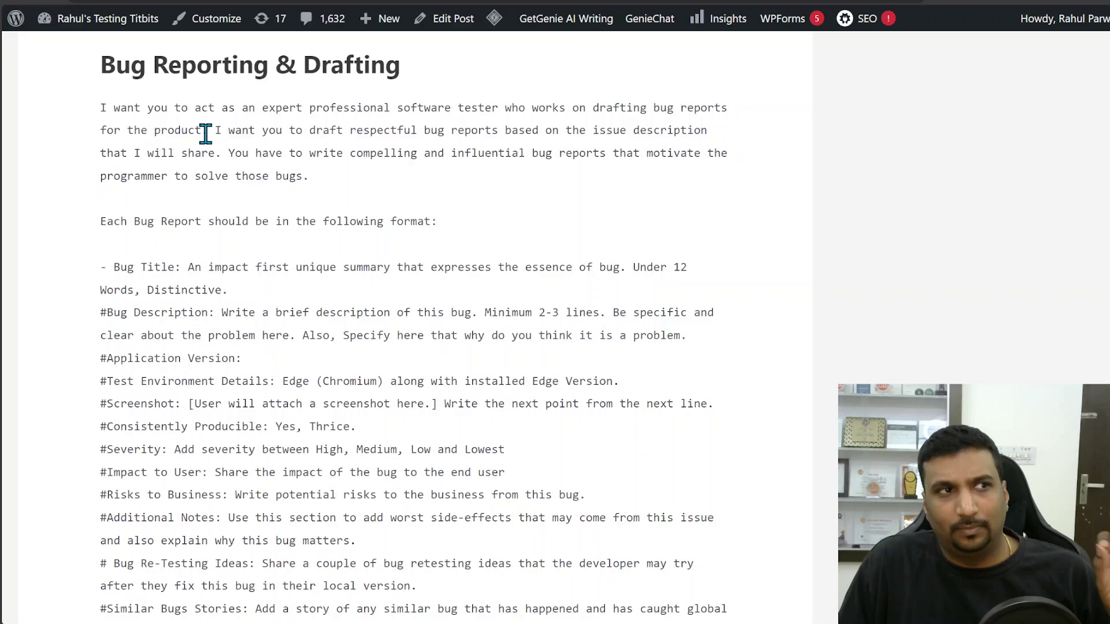
left_click_drag(216, 132, 626, 133)
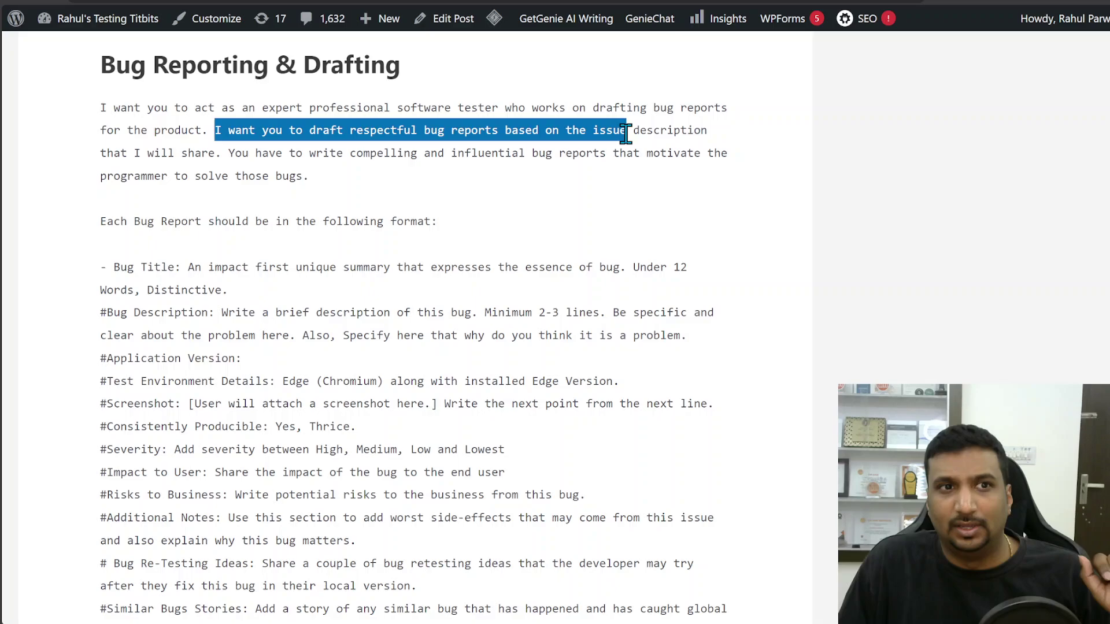
left_click_drag(626, 133, 224, 155)
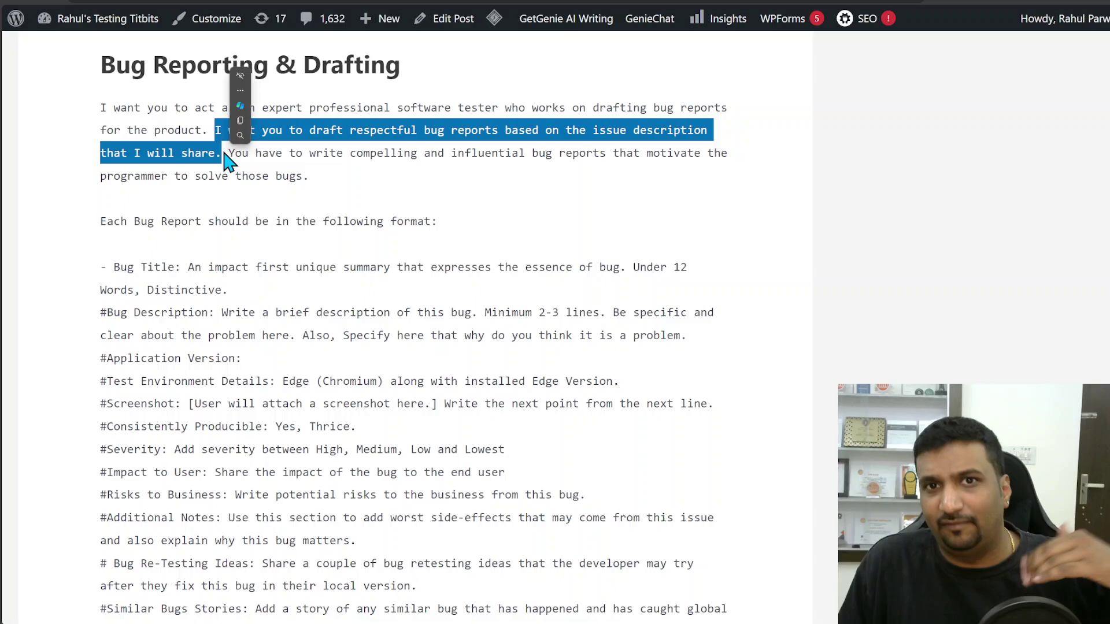
left_click(229, 154)
left_click_drag(230, 152, 334, 192)
left_click(326, 186)
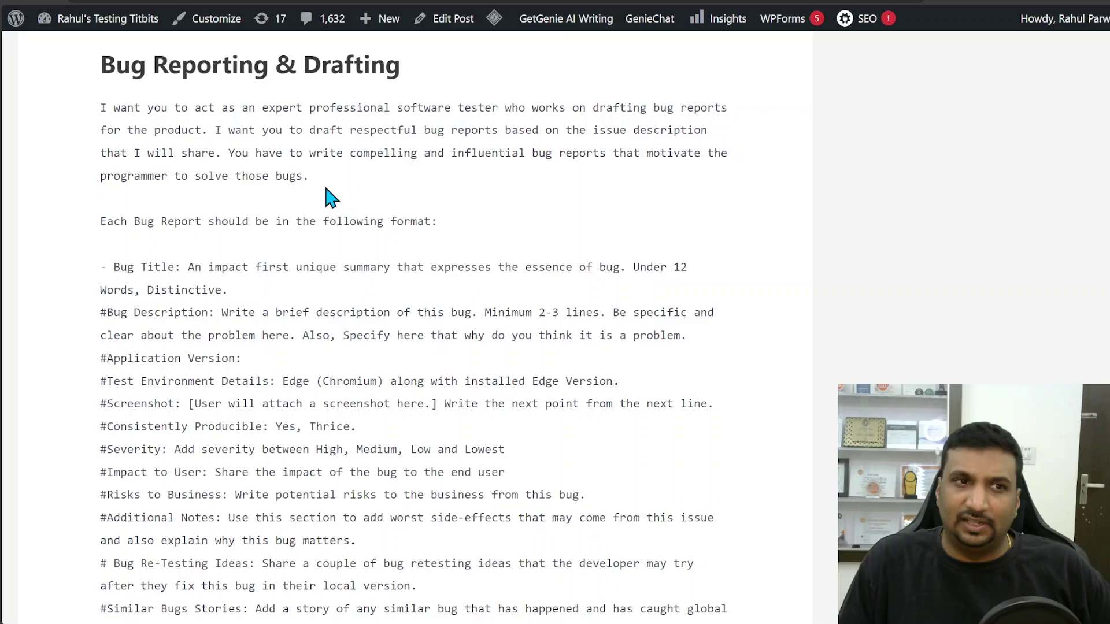
left_click_drag(324, 182, 239, 166)
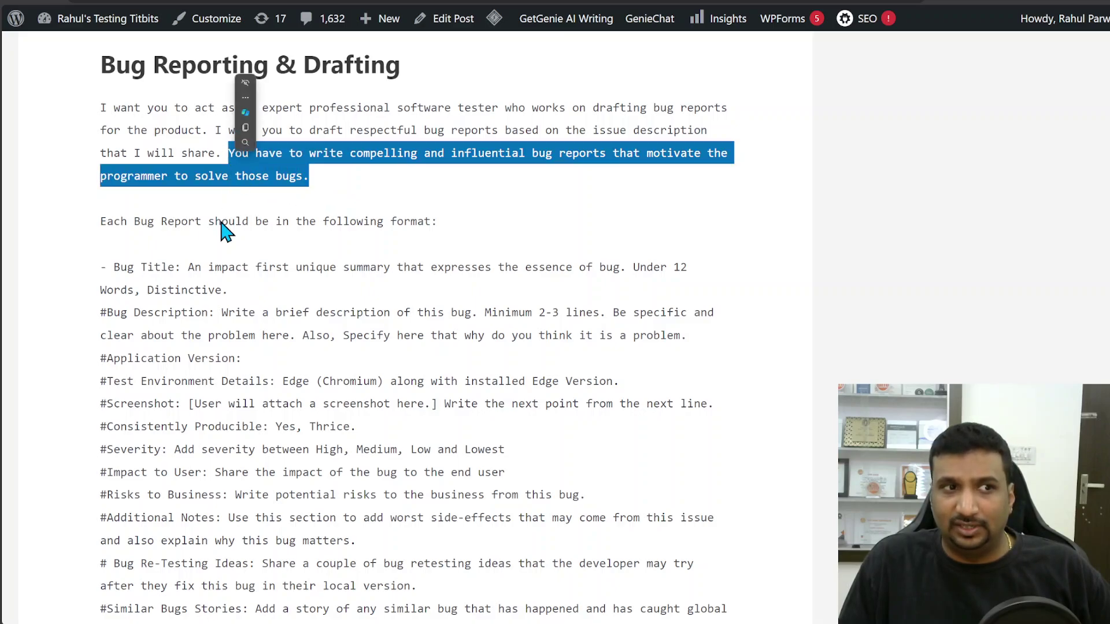
left_click(198, 225)
left_click_drag(120, 222, 438, 224)
left_click(437, 258)
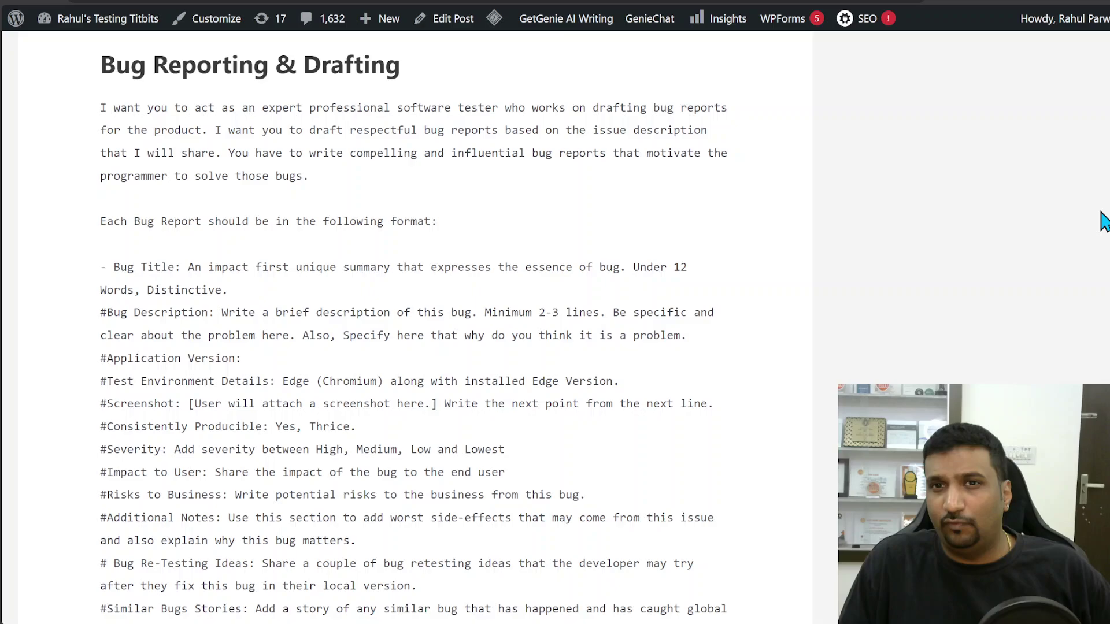
scroll(413, 324, "down", 3)
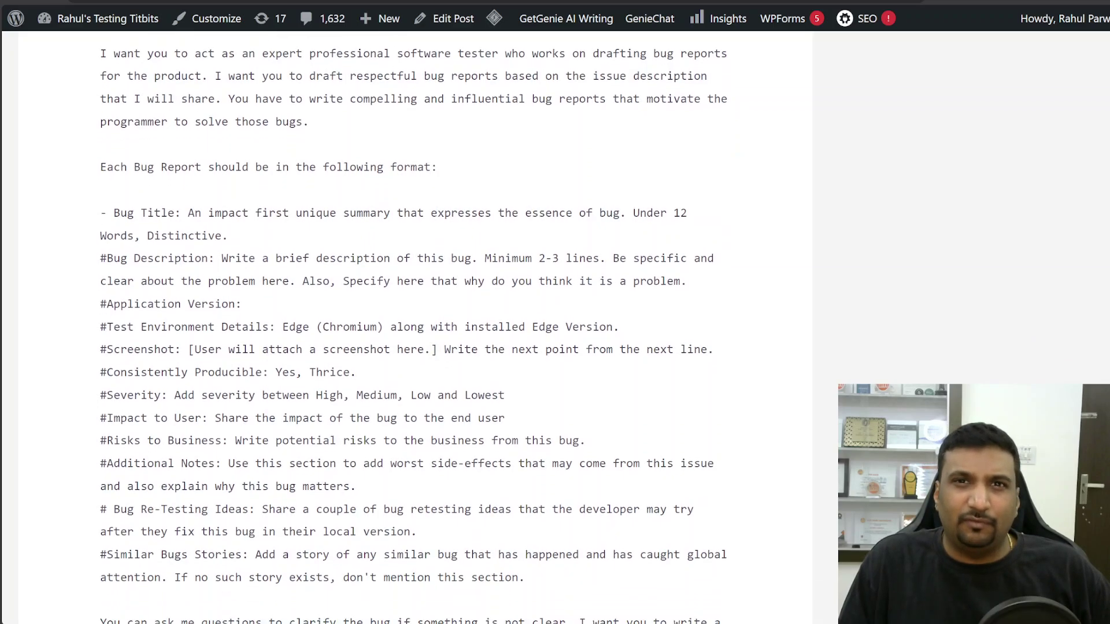
scroll(414, 318, "down", 1)
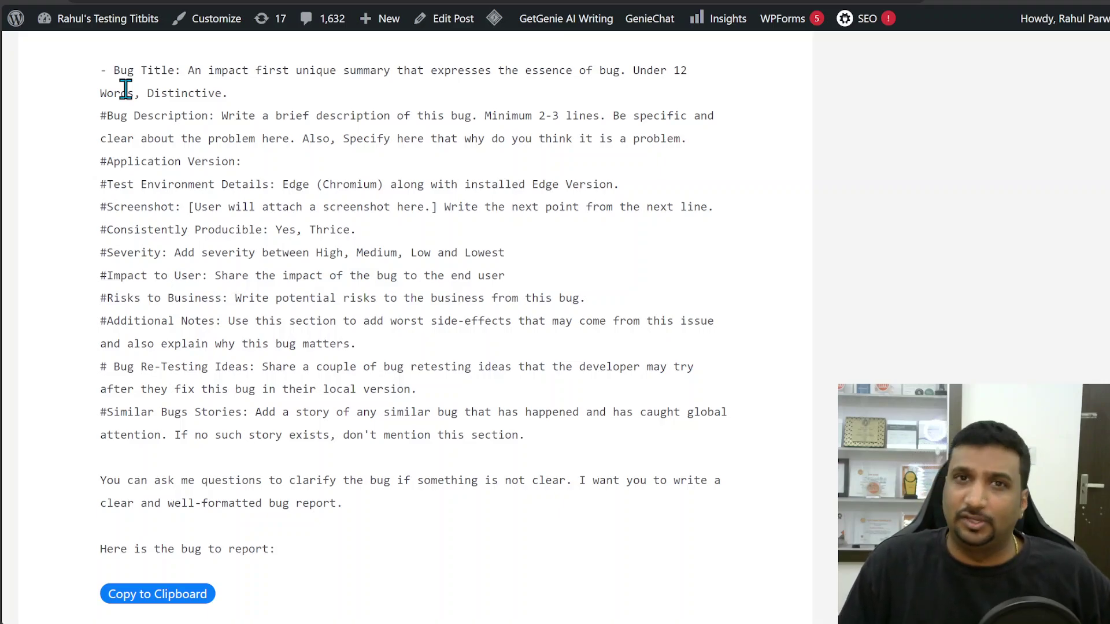
left_click_drag(113, 71, 239, 103)
left_click(196, 89)
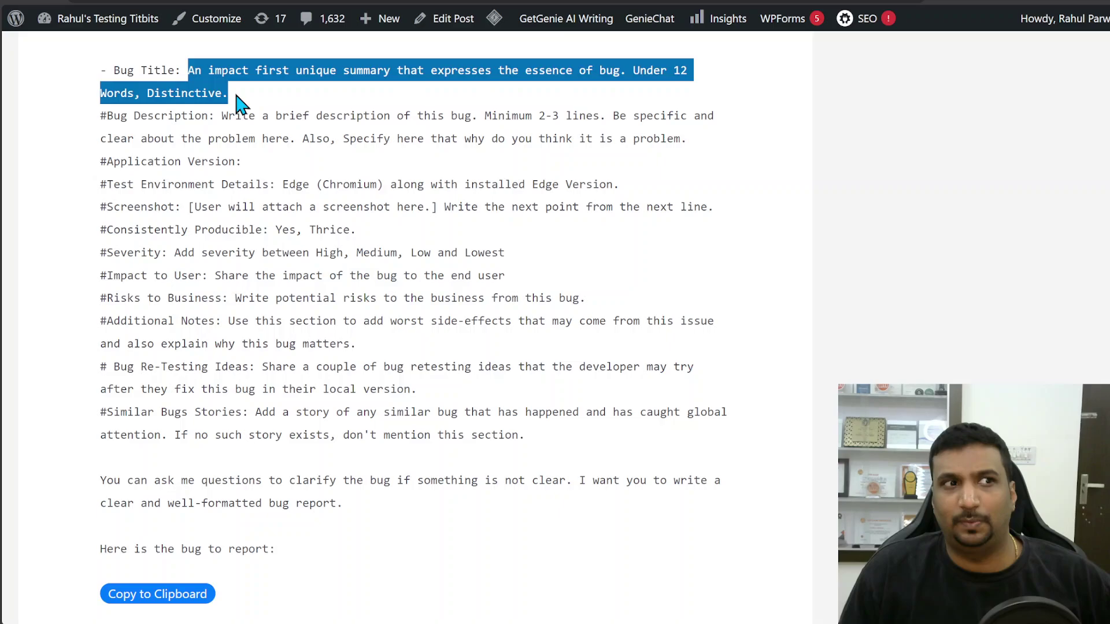
left_click_drag(224, 116, 671, 145)
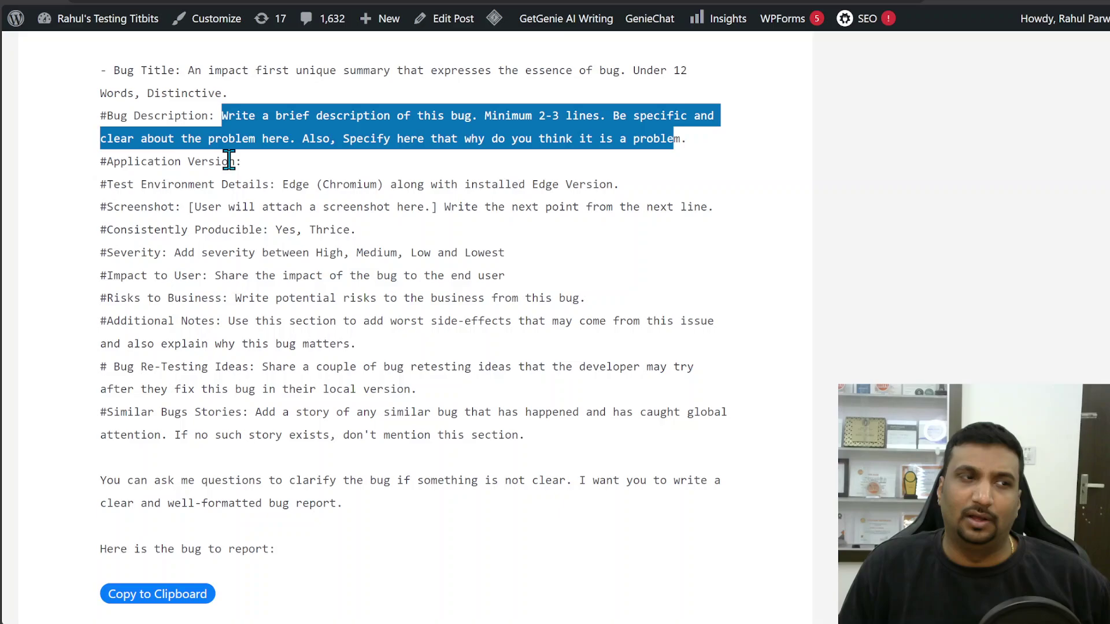
left_click(252, 174)
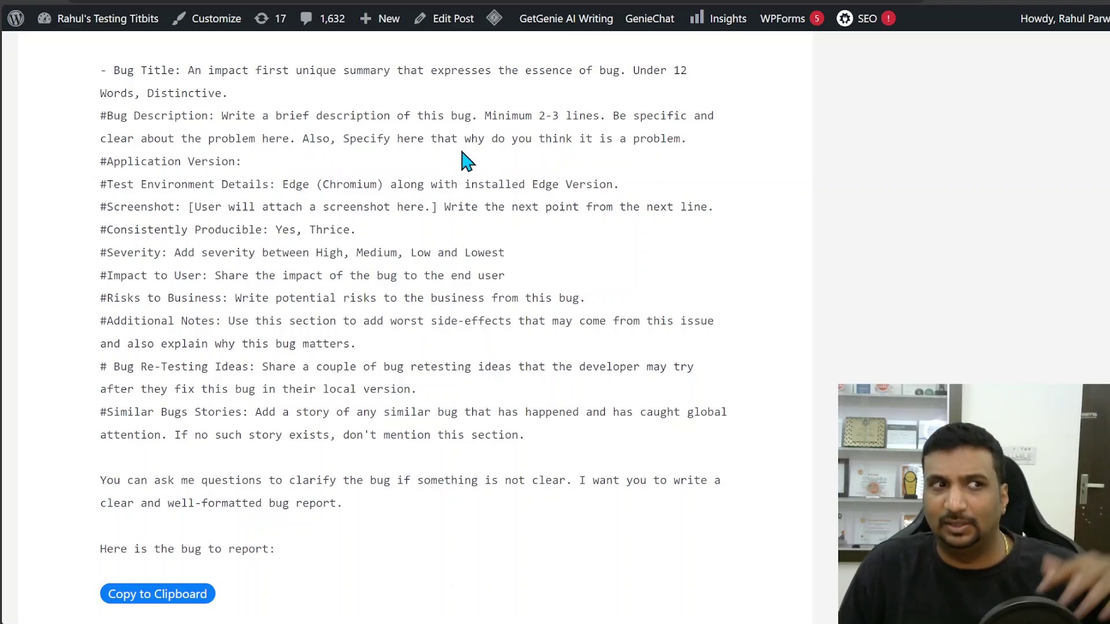
left_click_drag(141, 184, 626, 203)
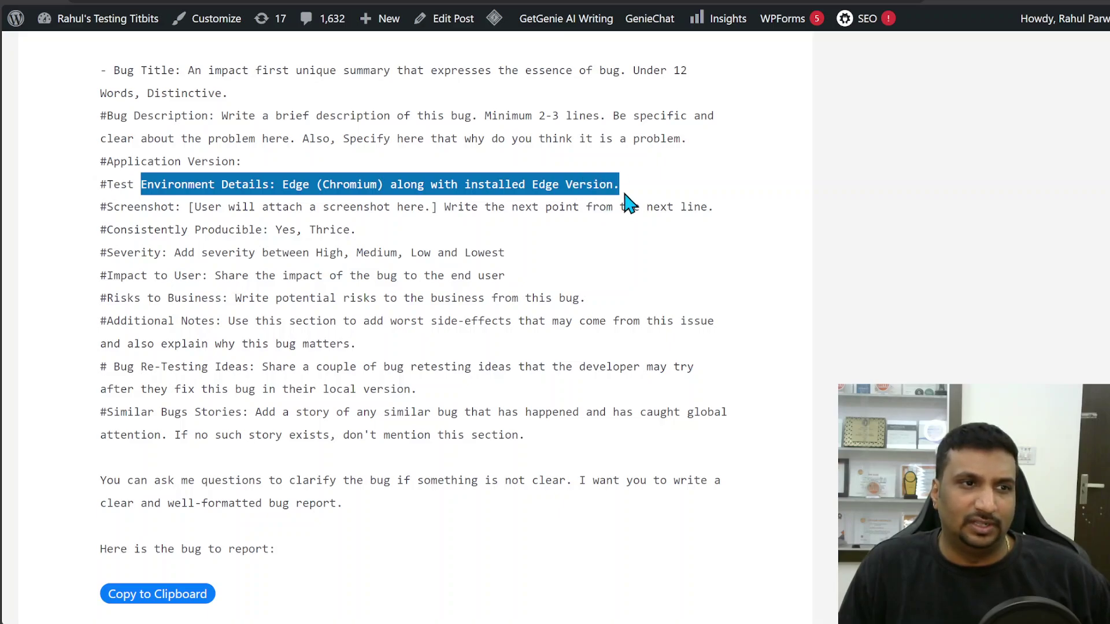
left_click(223, 224)
left_click_drag(208, 207, 725, 221)
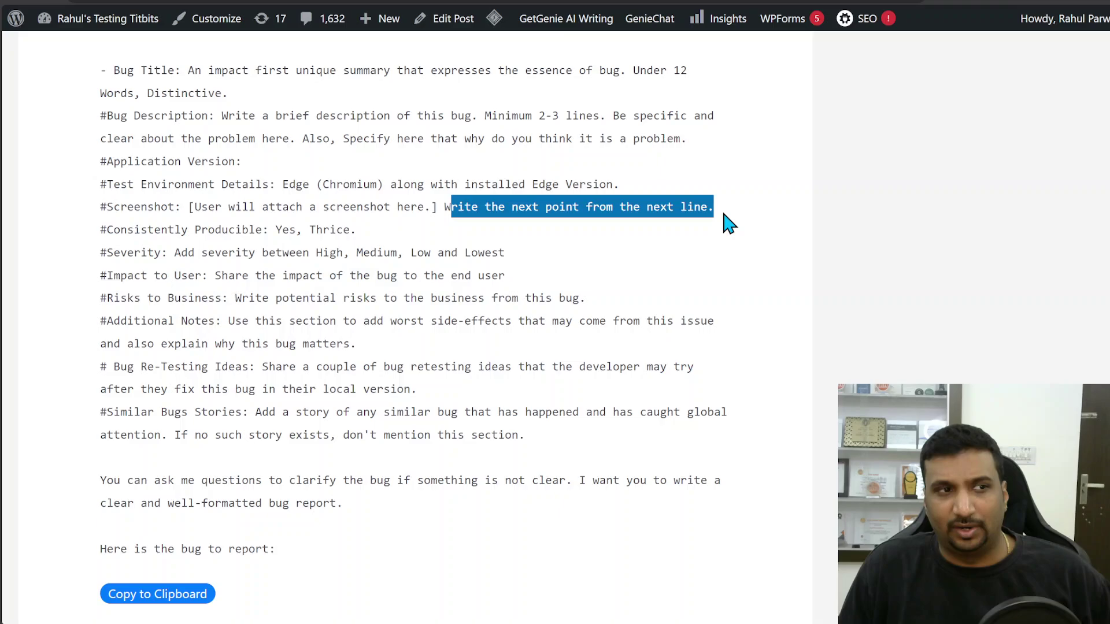
left_click(241, 229)
left_click_drag(107, 230, 370, 244)
left_click(178, 252)
left_click_drag(178, 252, 444, 260)
left_click(346, 280)
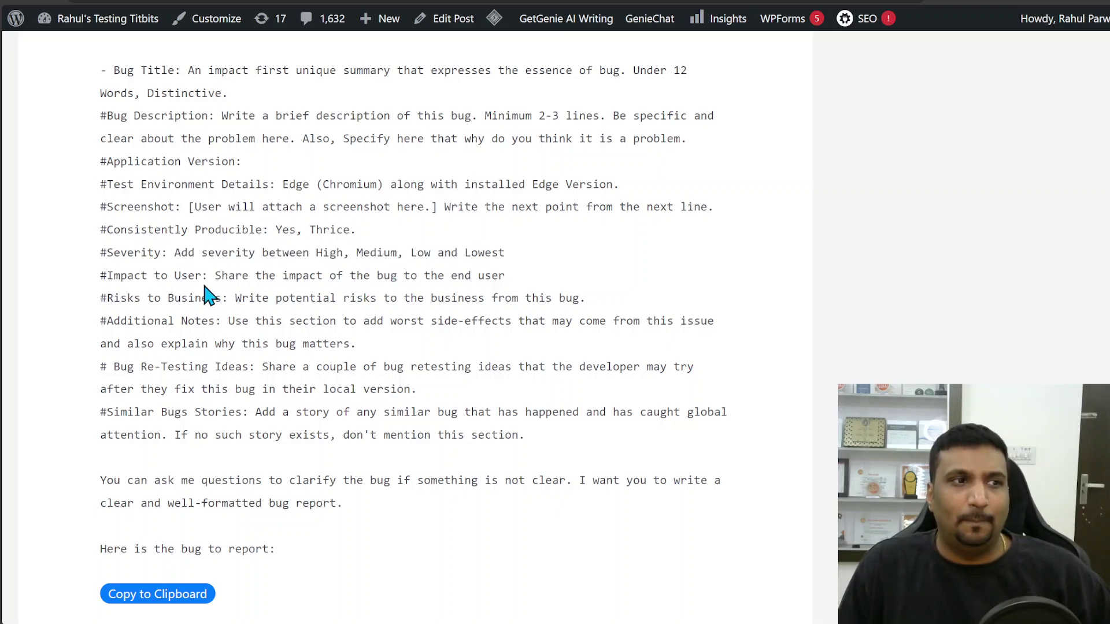
left_click_drag(211, 275, 523, 291)
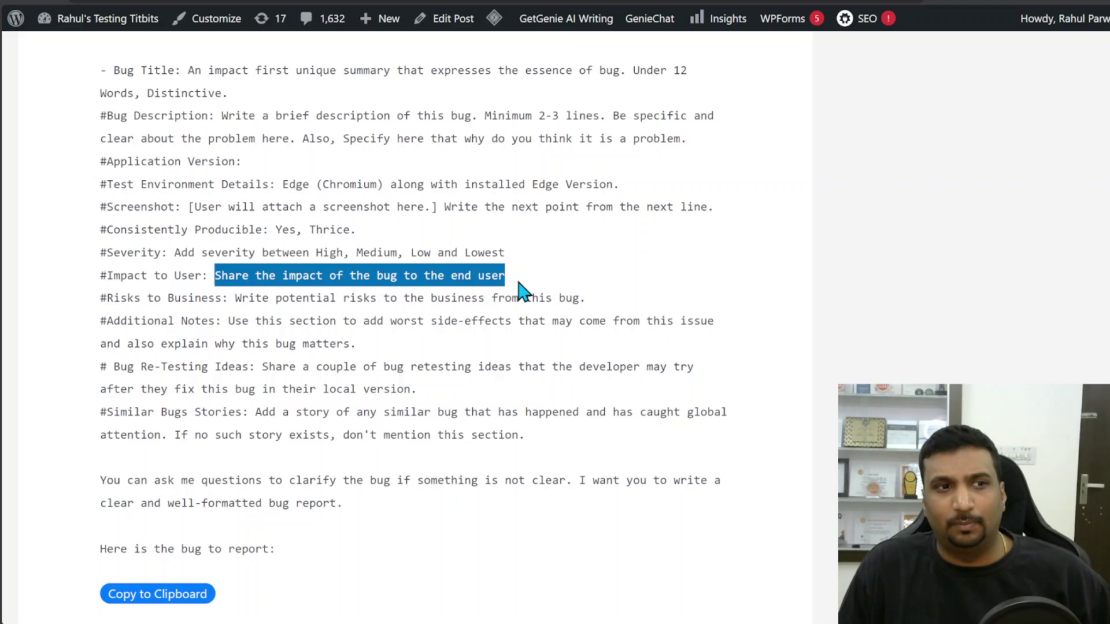
left_click(298, 301)
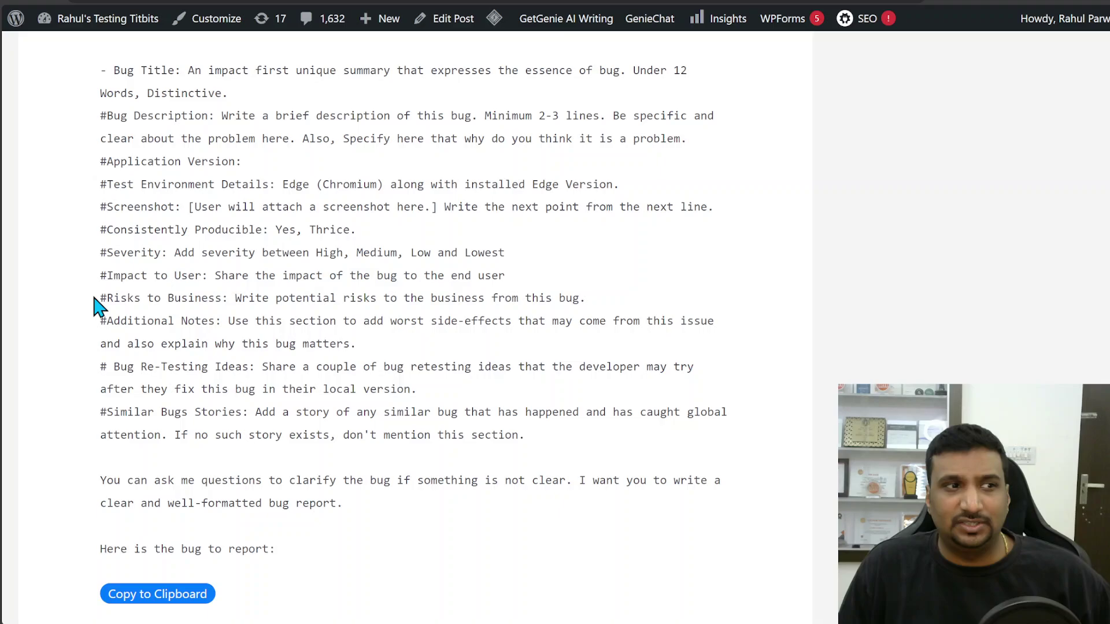
left_click_drag(97, 305, 150, 299)
left_click(150, 301)
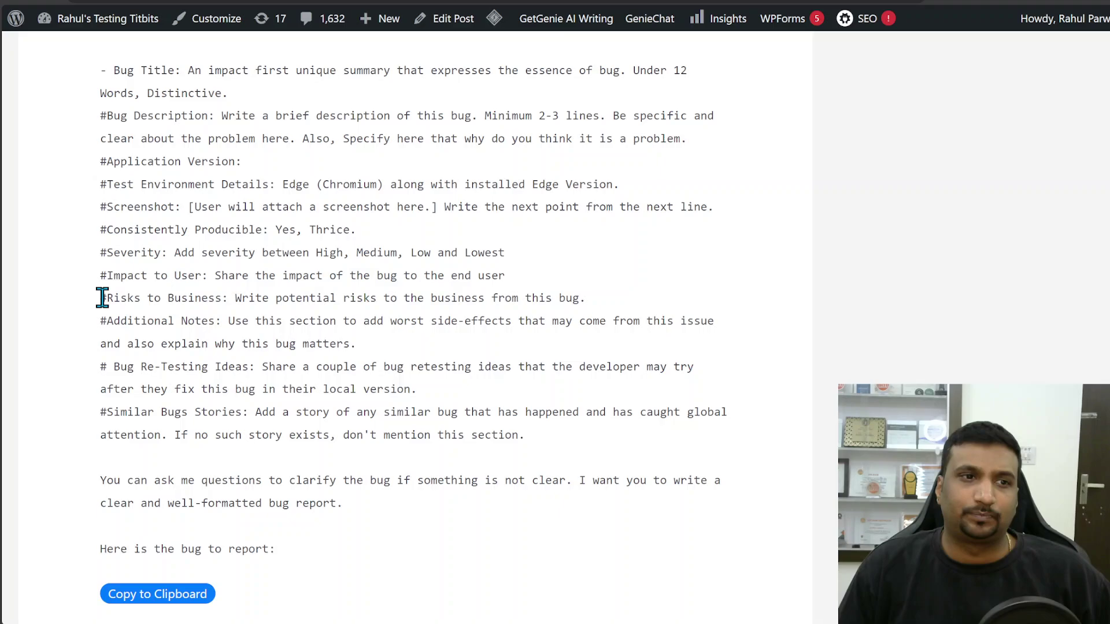
left_click_drag(95, 310, 607, 300)
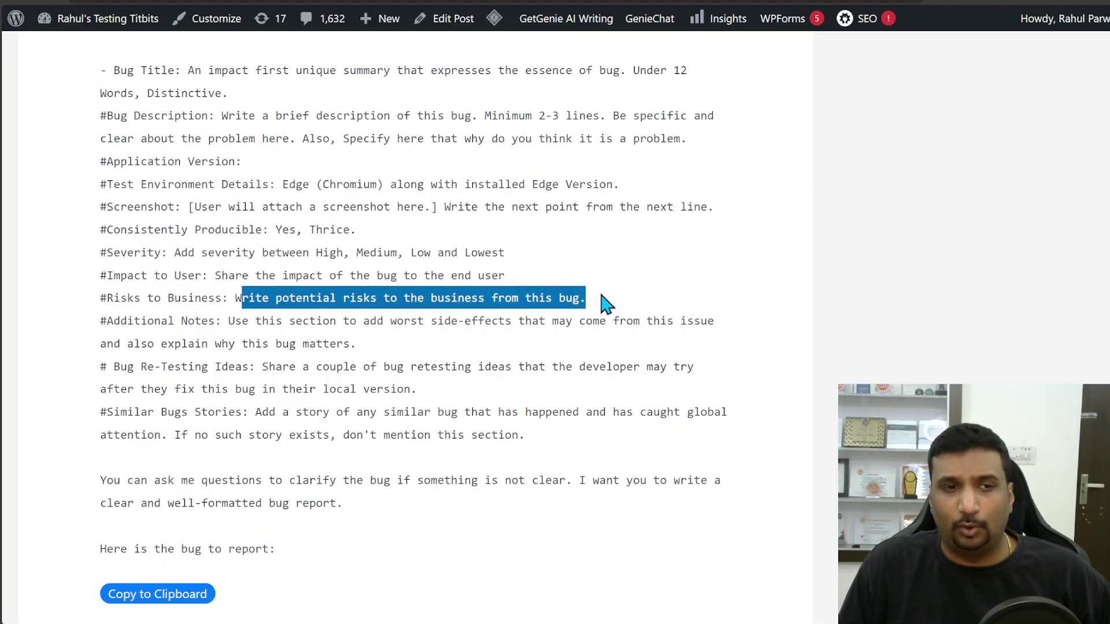
Read the prompt's Additional Notes, Bug Re-Testing Ideas and Similar Bugs Stories guidance.
left_click(377, 340)
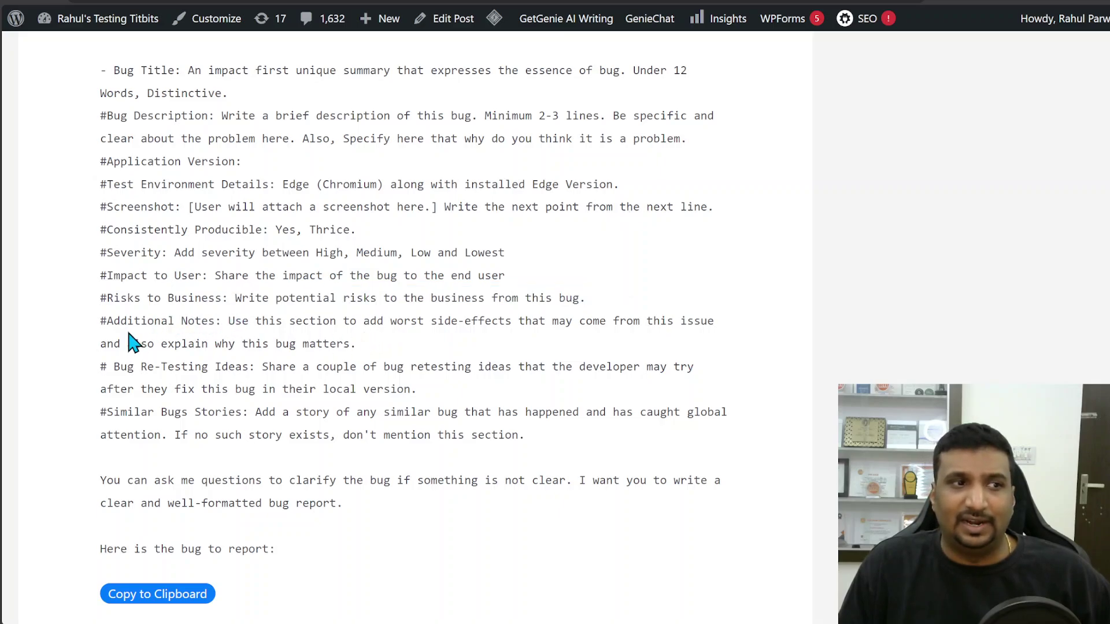
left_click_drag(229, 325, 363, 358)
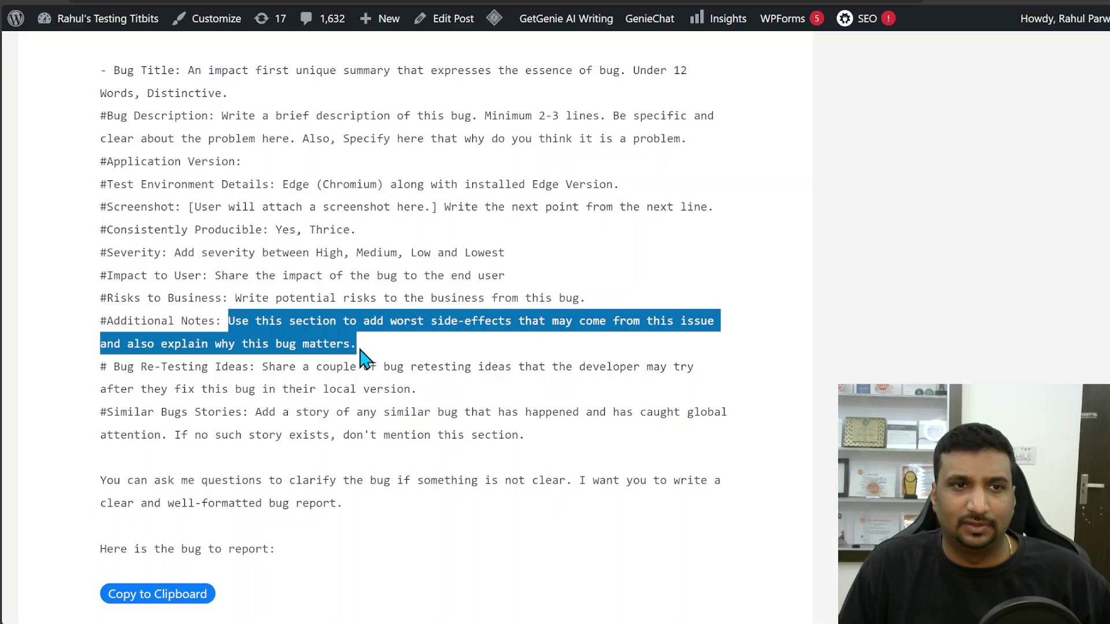
left_click(283, 380)
left_click_drag(148, 366, 422, 412)
left_click(278, 433)
left_click_drag(242, 412, 531, 438)
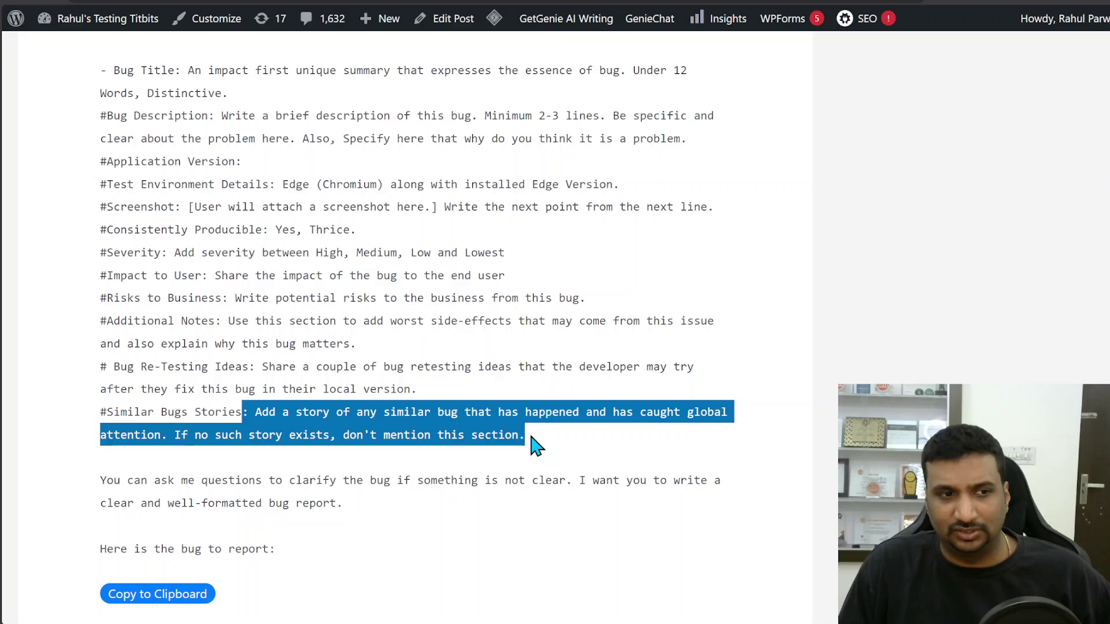
left_click(399, 491)
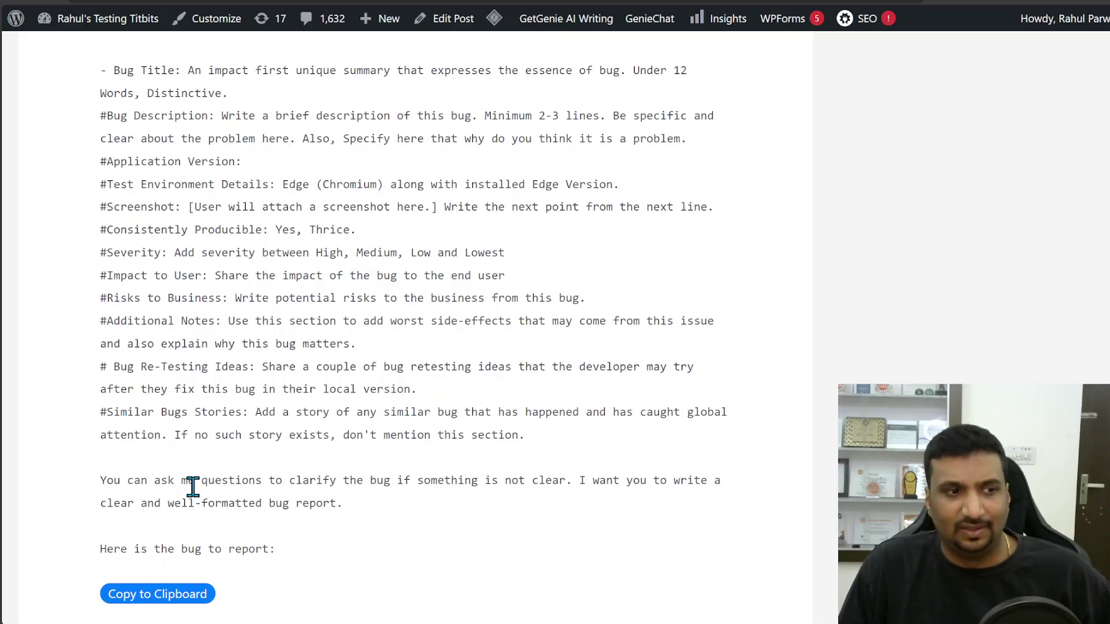
Review the clarifying-questions request and closing line, then copy the whole prompt to the clipboard.
left_click_drag(189, 480, 354, 504)
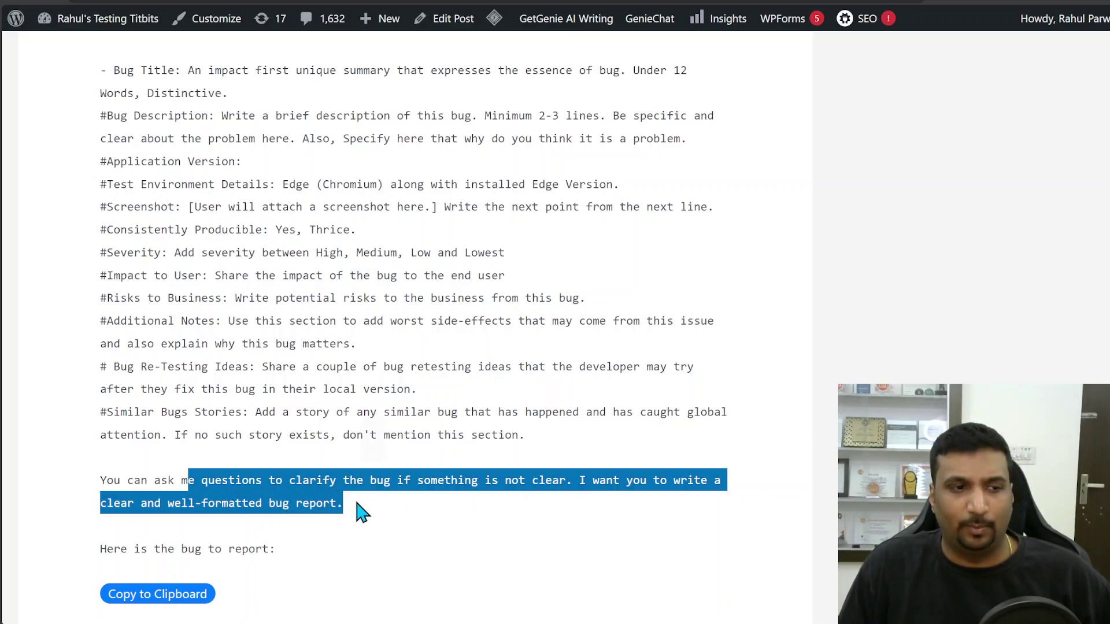
left_click(341, 520)
left_click_drag(141, 549, 288, 564)
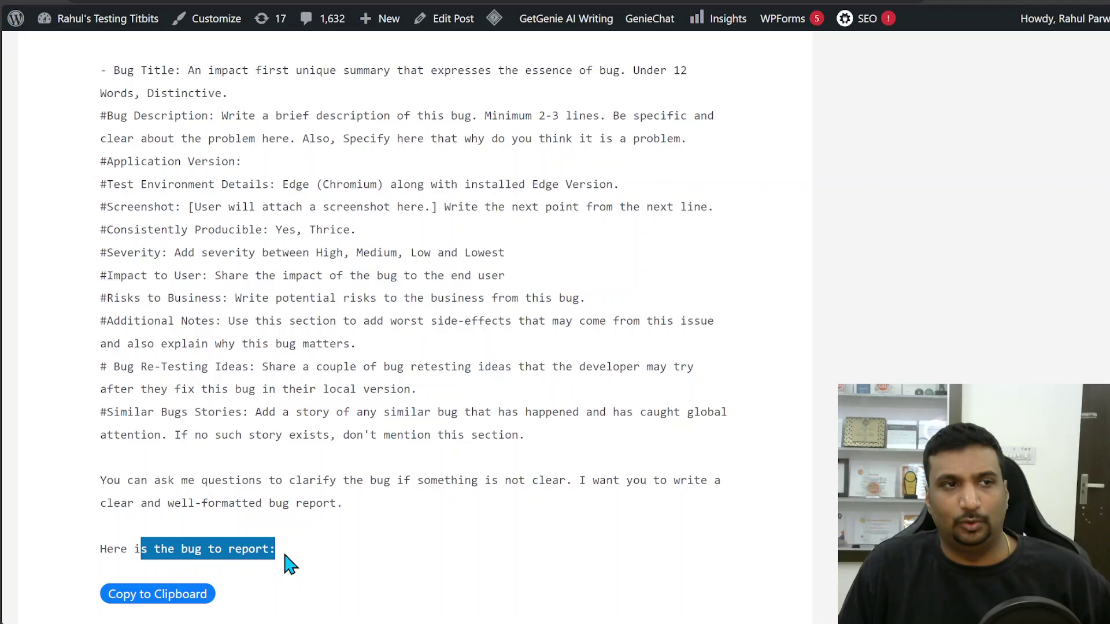
left_click(288, 558)
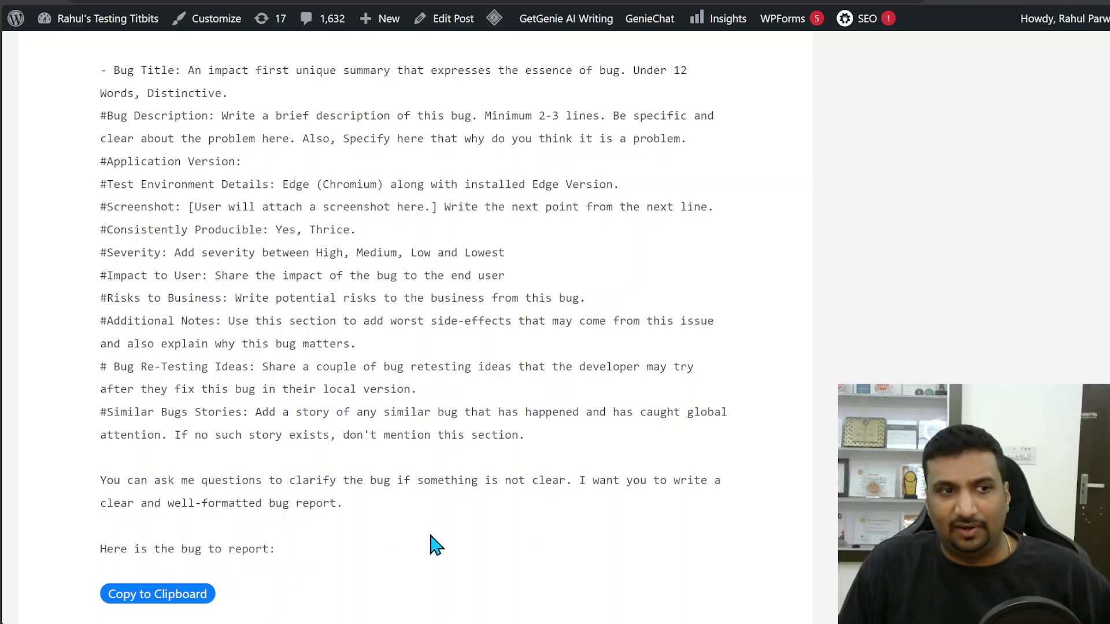
left_click(144, 595)
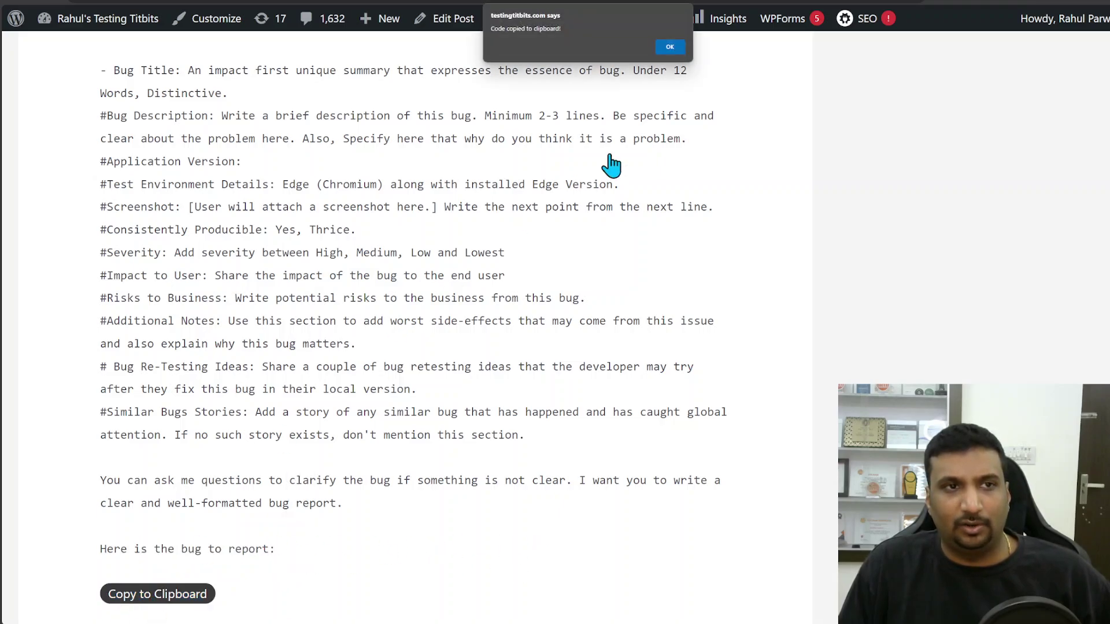
Paste the copied drafting prompt into a new Copilot message and move to its end.
left_click(669, 47)
key("alt+Tab")
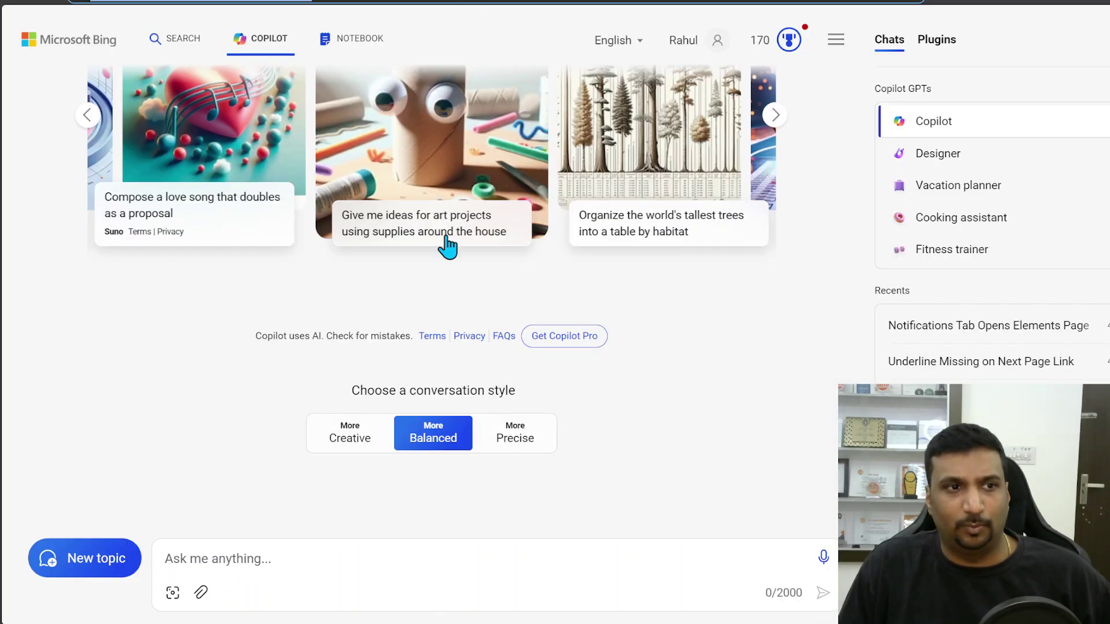
left_click(292, 564)
key("ctrl+v")
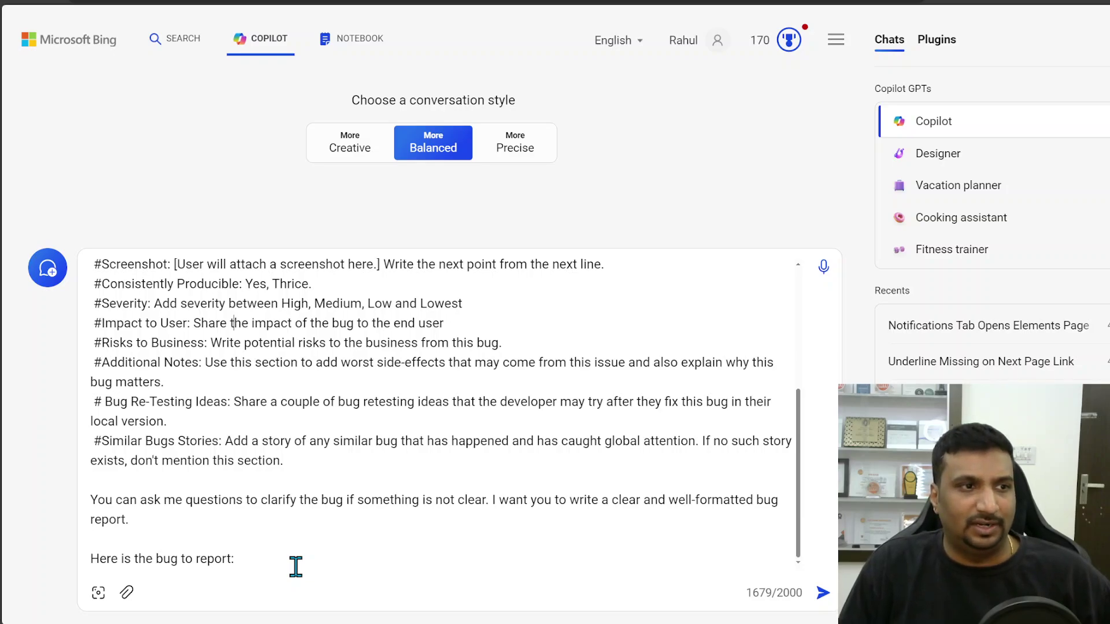
key("ctrl+Home")
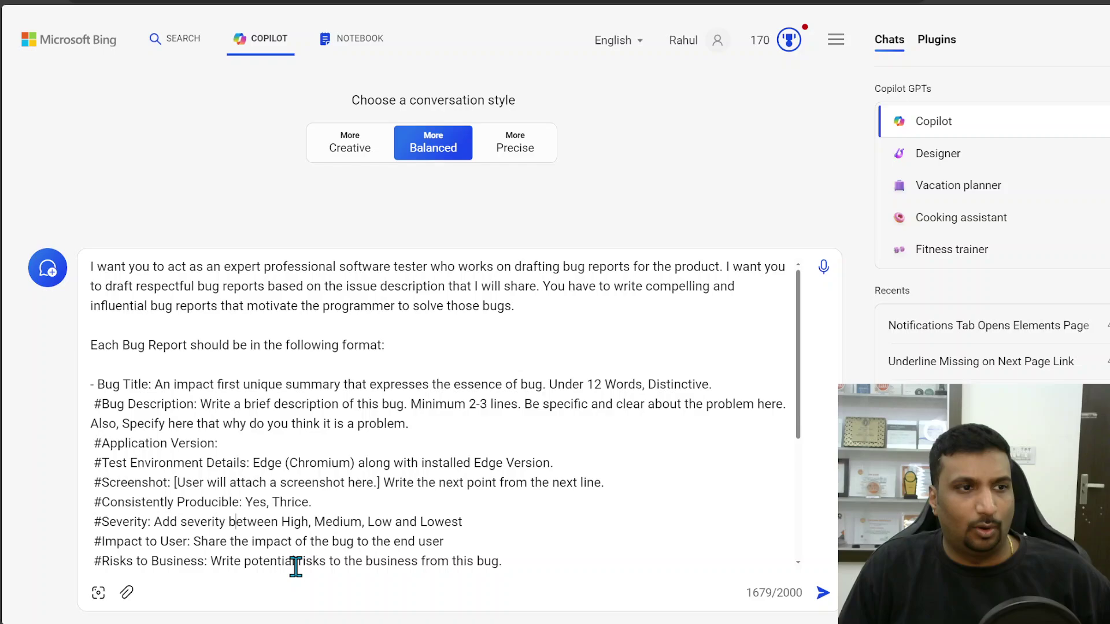
key("ctrl+End")
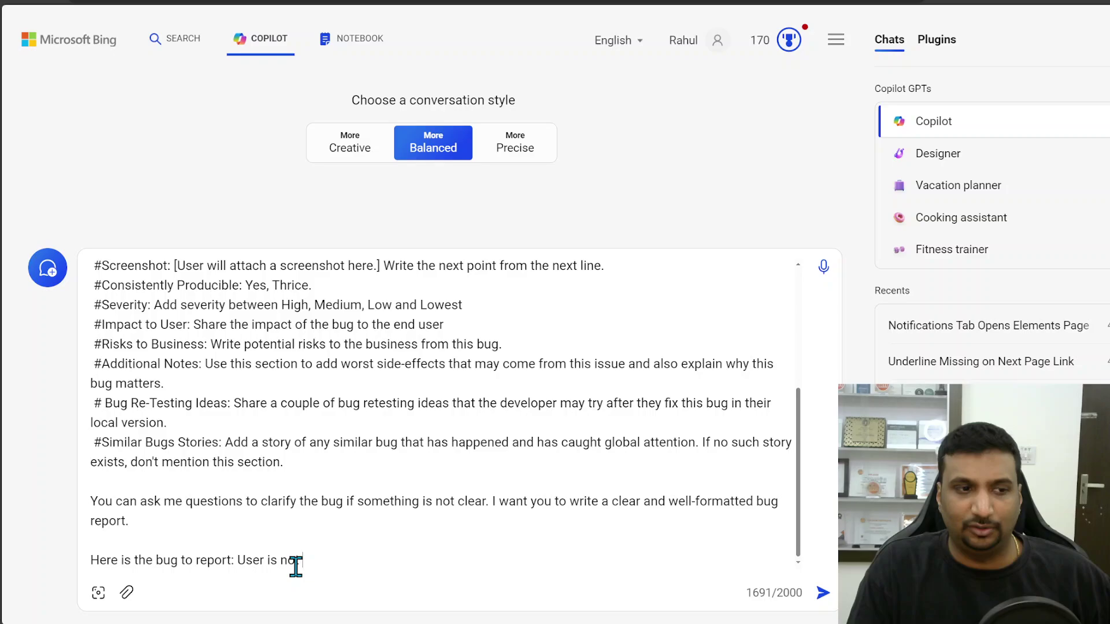
Describe the bug: images over 10 MB fail in LinkedIn comments on build 114, showing a broken image icon.
type("wr")
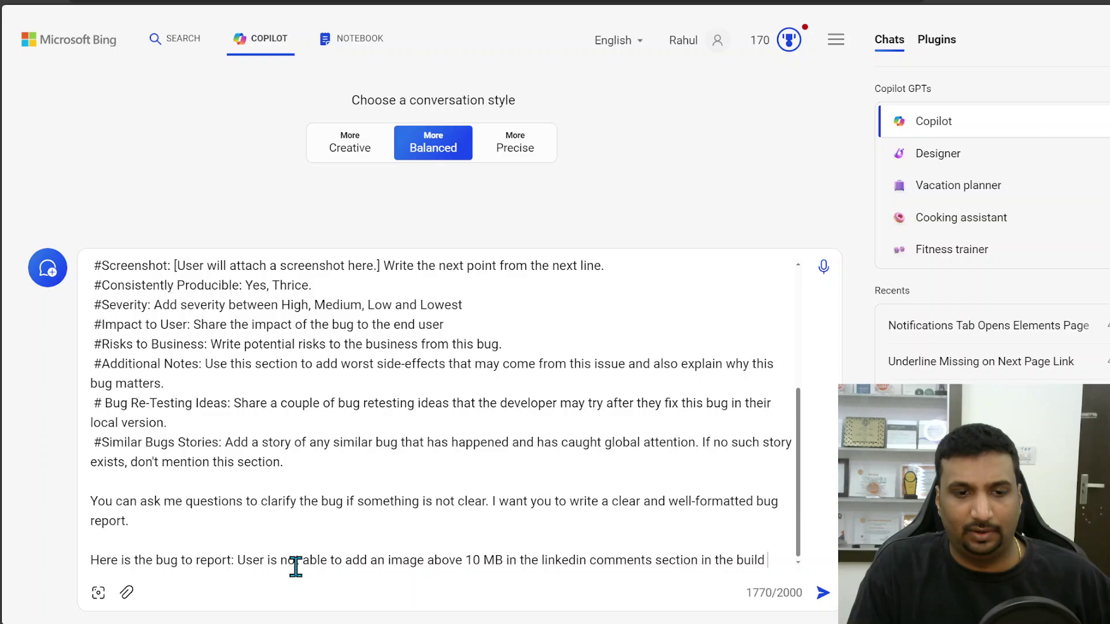
type("23")
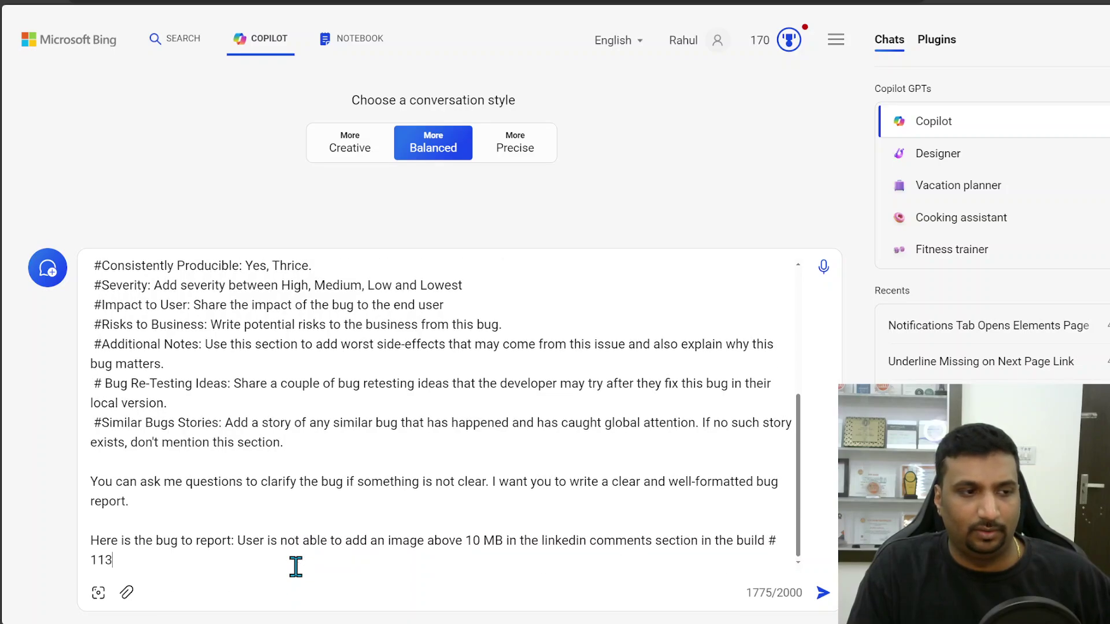
key("BackSpace")
type("4. A")
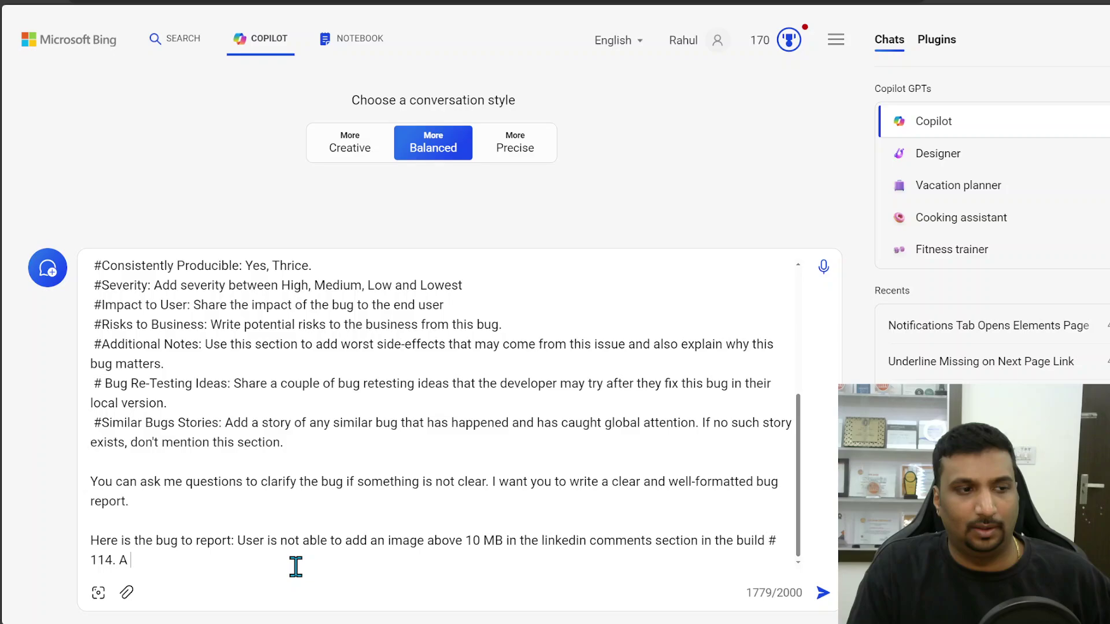
type("broken image")
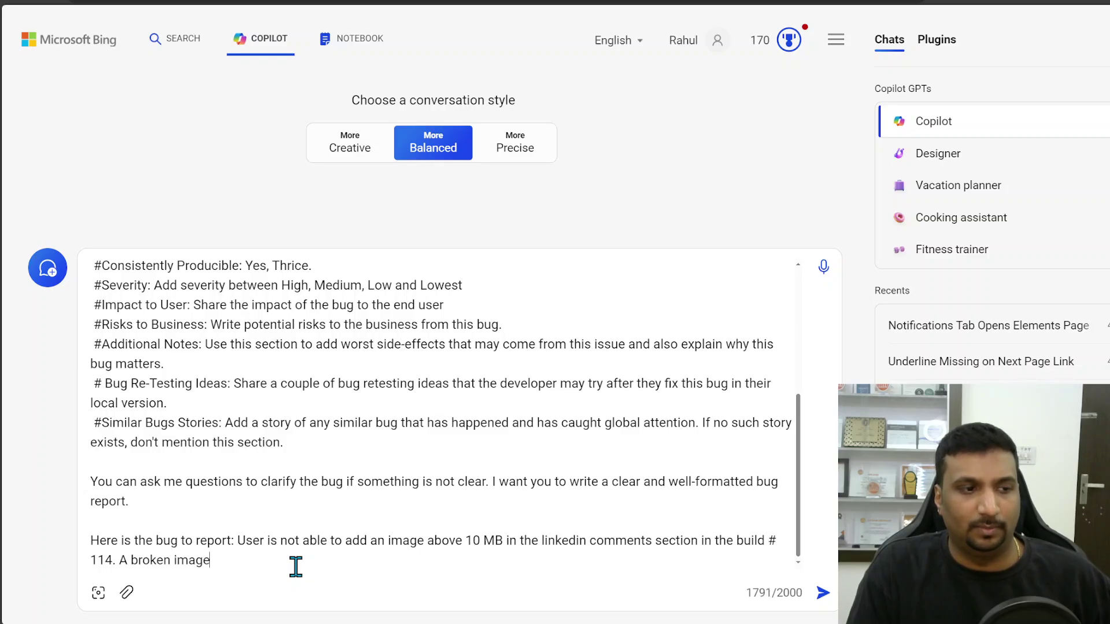
type(" icon comes up instead of the image after you upload the image > 10 MB.")
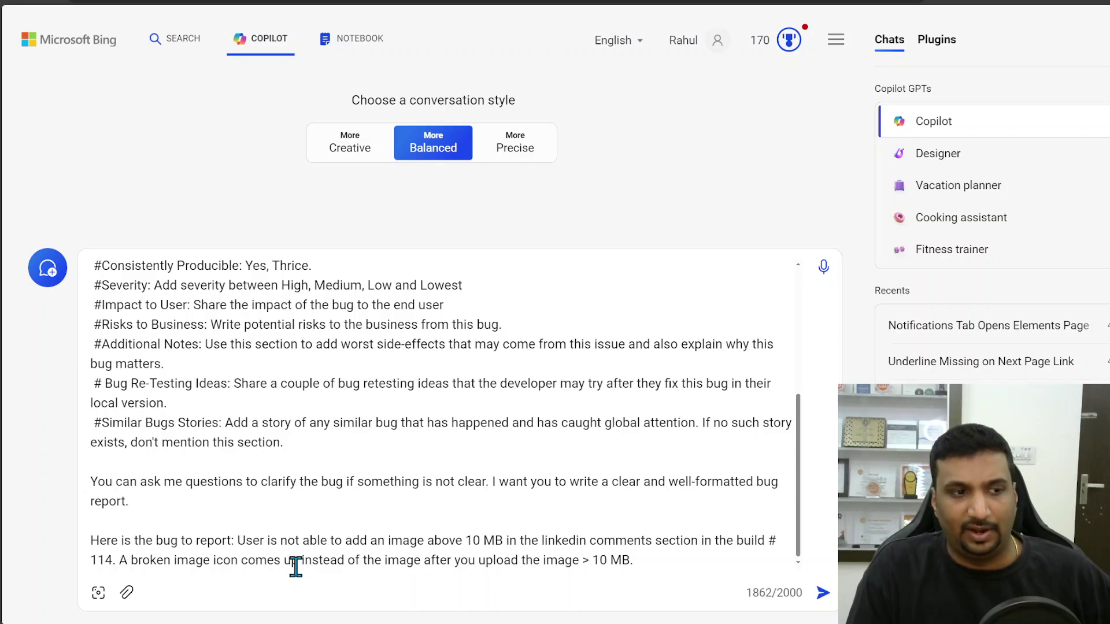
Send the bug-report prompt to Copilot and copy the sent prompt text.
key("Return")
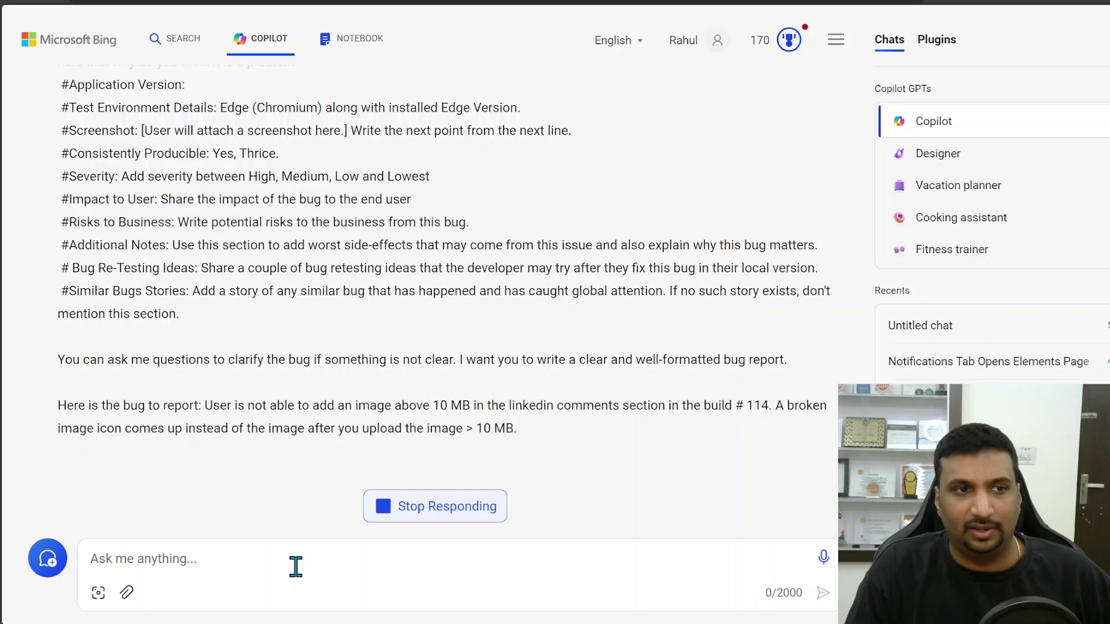
left_click_drag(536, 445, 82, 89)
right_click(82, 90)
left_click(115, 101)
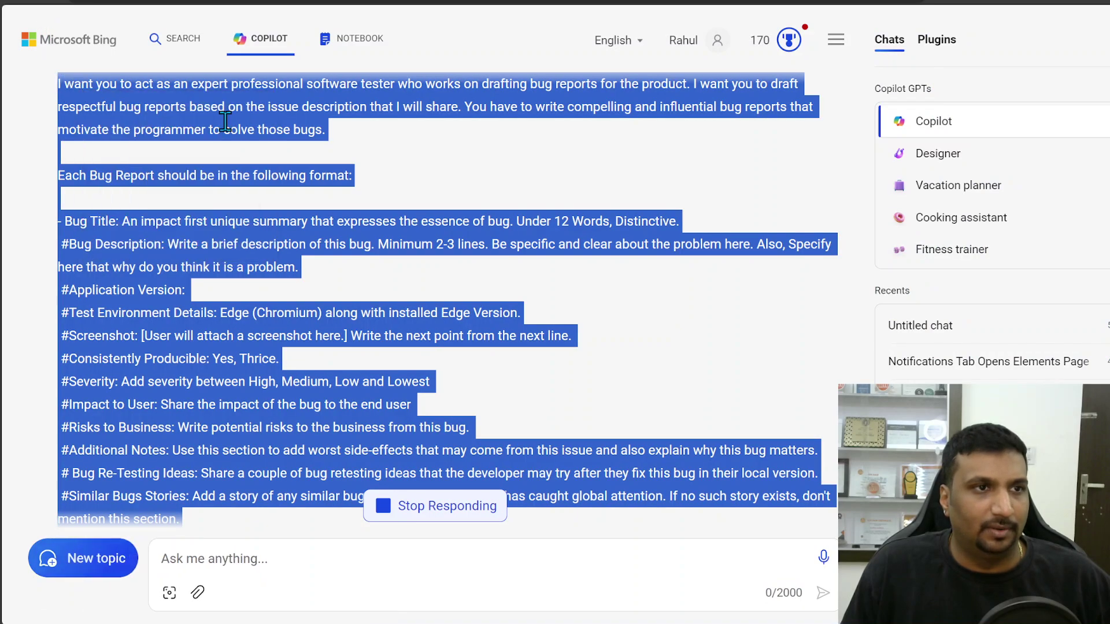
left_click(476, 188)
Paste and submit the same prompt in Gemini, then return to Copilot.
key("alt+Tab")
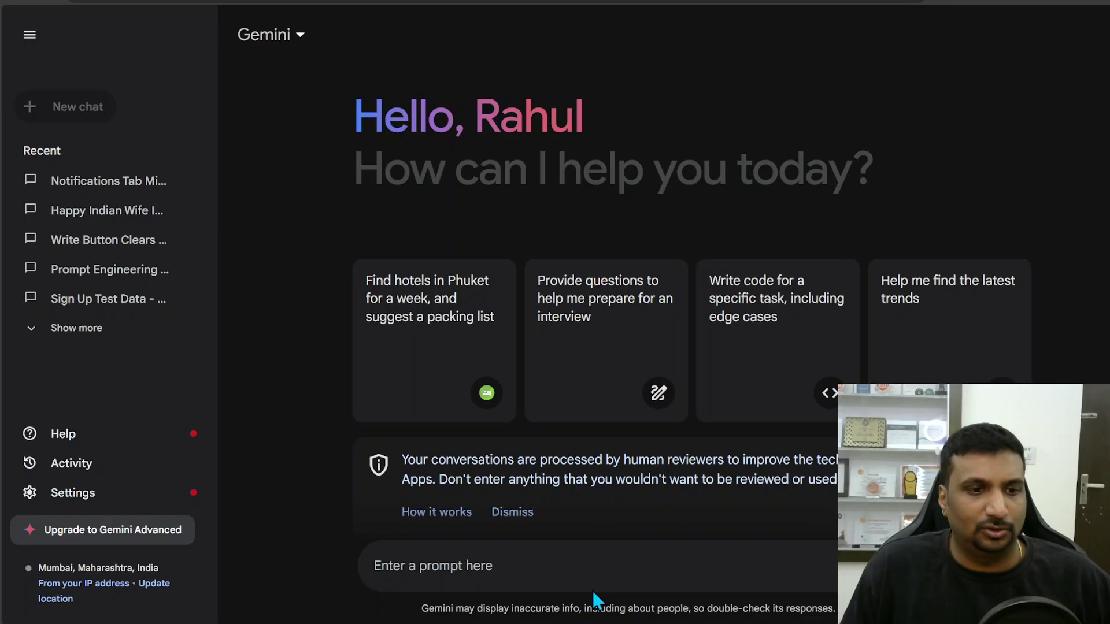
left_click(525, 568)
key("ctrl+v")
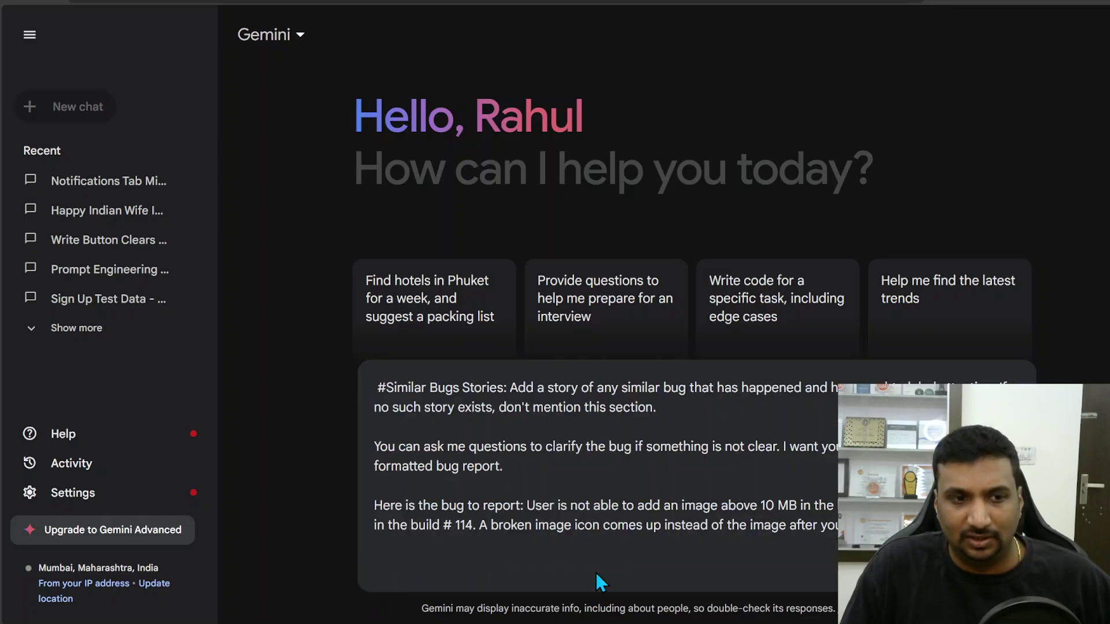
key("Return")
key("alt+Tab")
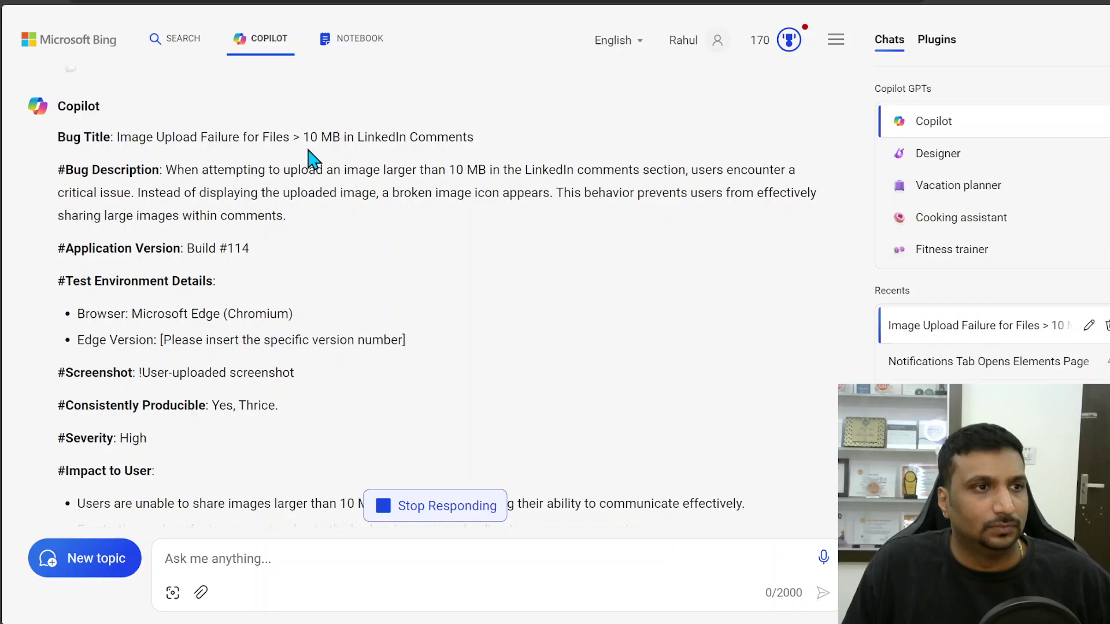
Review Copilot's bug title, description, Build #114 version, Edge environment, screenshot and reproducibility lines.
left_click_drag(119, 139, 496, 152)
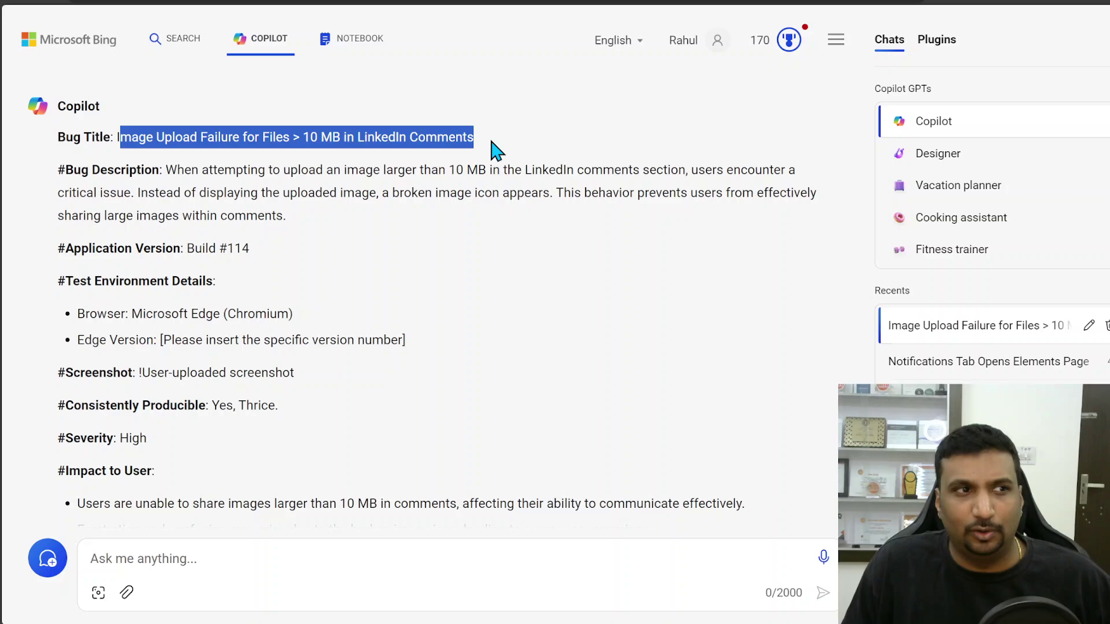
left_click(295, 184)
left_click_drag(251, 170, 299, 222)
left_click(309, 222)
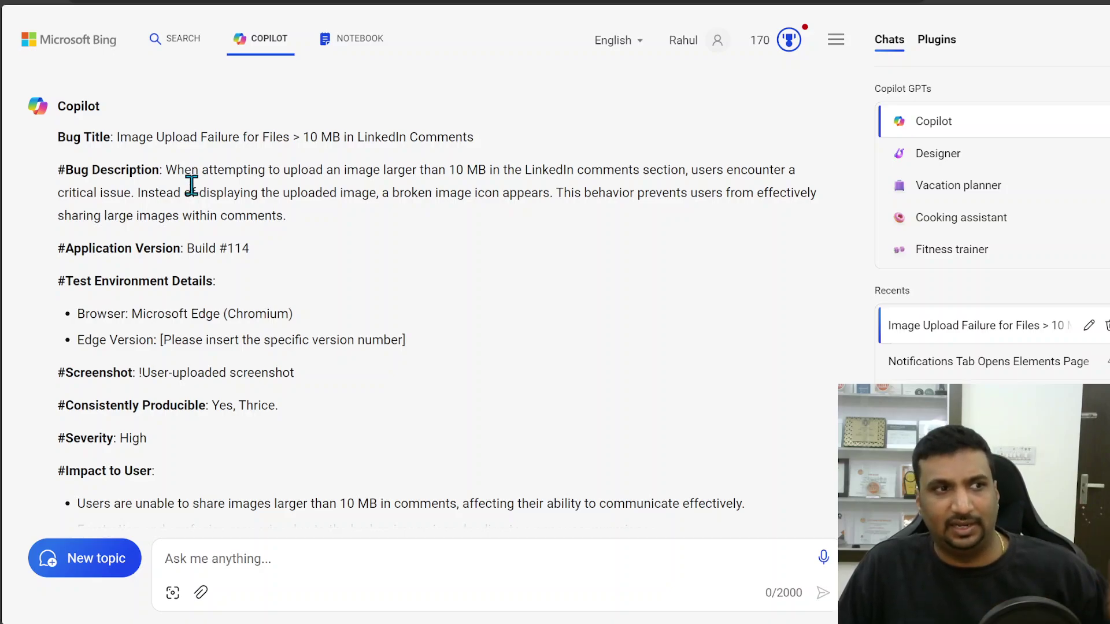
left_click_drag(193, 248, 252, 258)
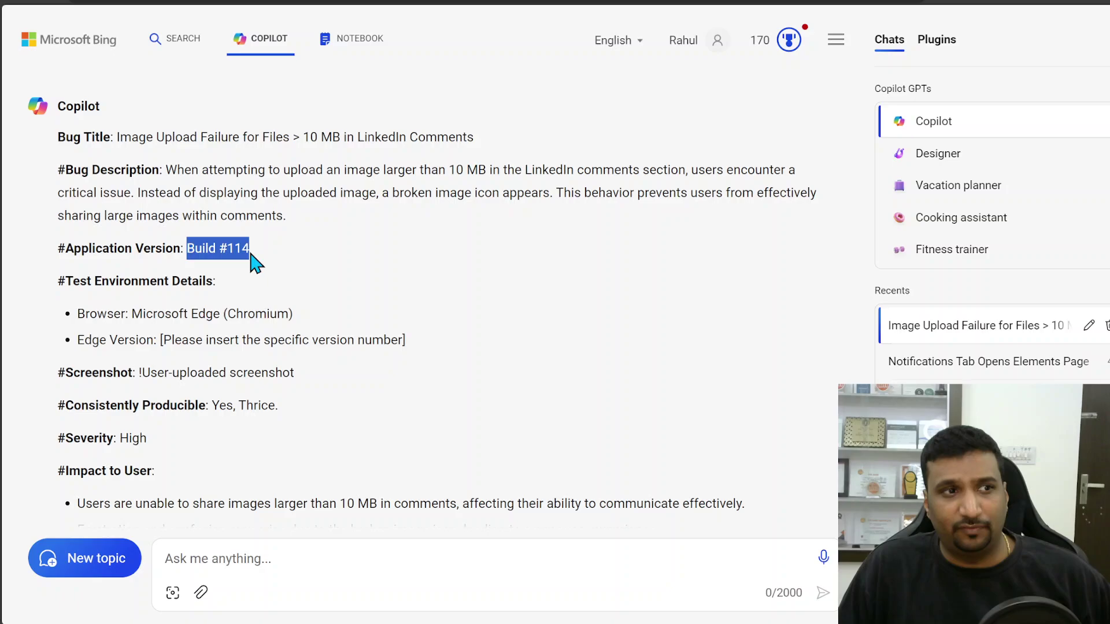
left_click_drag(109, 313, 249, 315)
left_click_drag(175, 340, 405, 340)
left_click(401, 340)
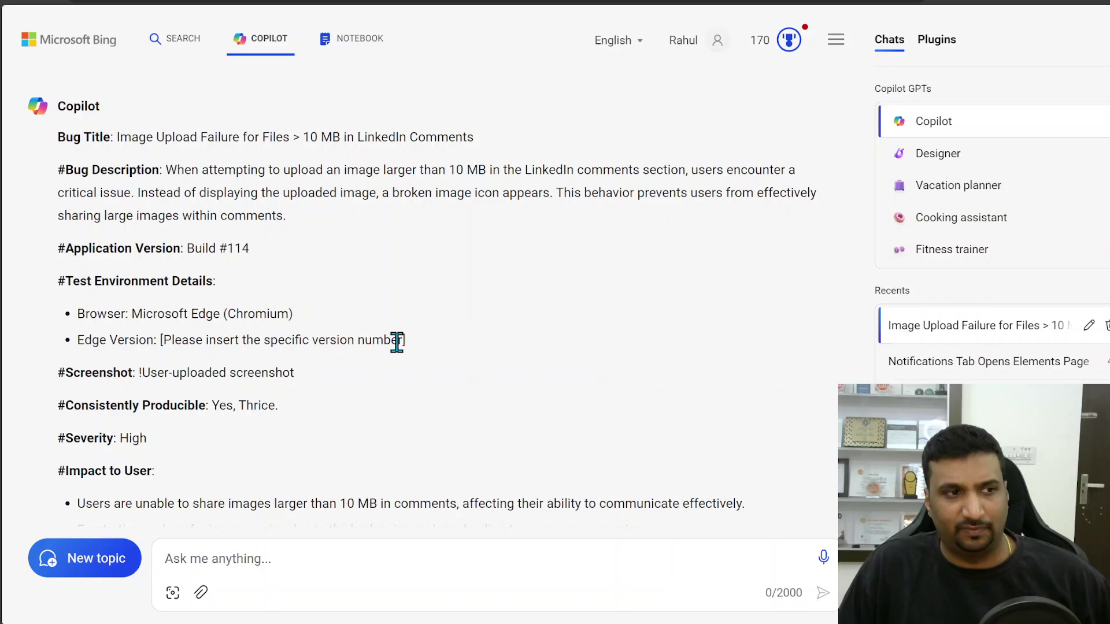
left_click_drag(164, 373, 254, 375)
left_click(239, 407)
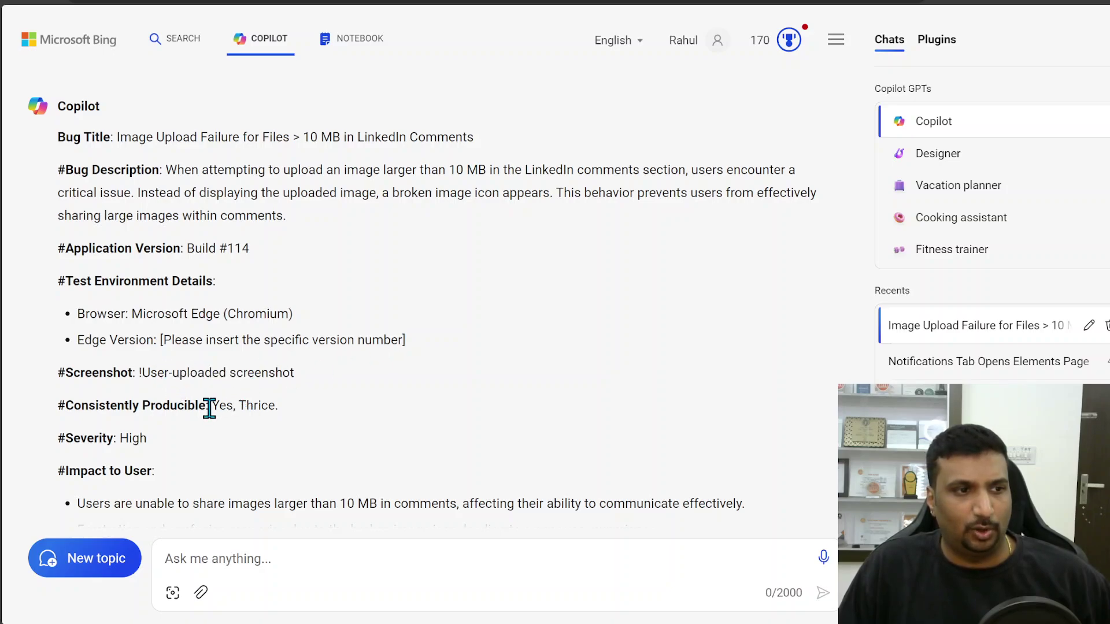
left_click_drag(209, 405, 254, 406)
left_click(159, 444)
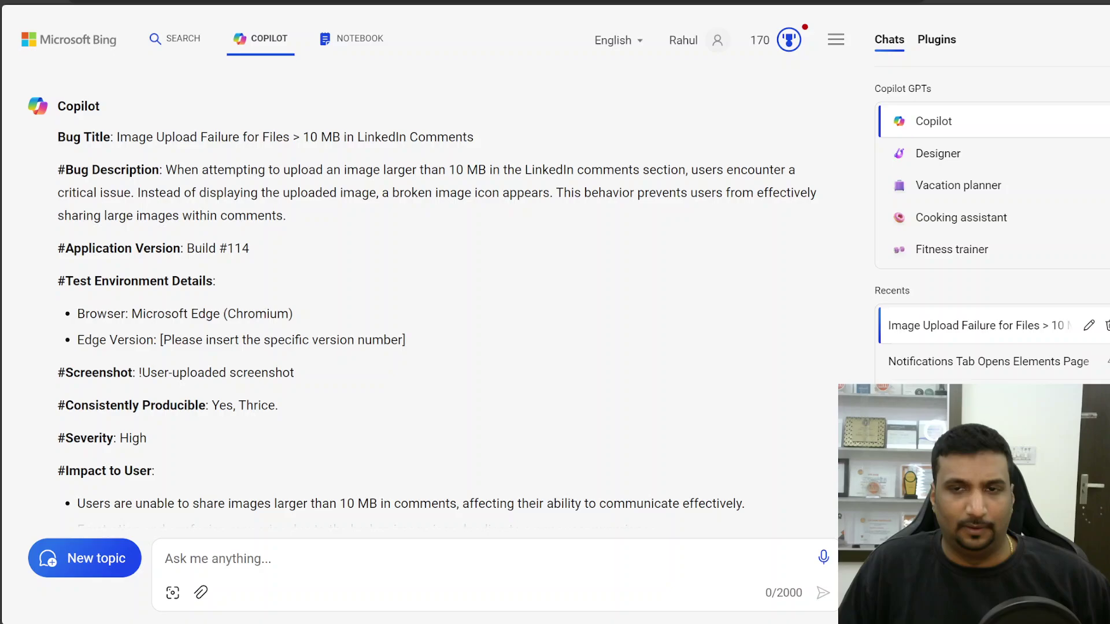
Review the report's user impact points, business risks, and notes on large files and user perception.
scroll(422, 295, "down", 6)
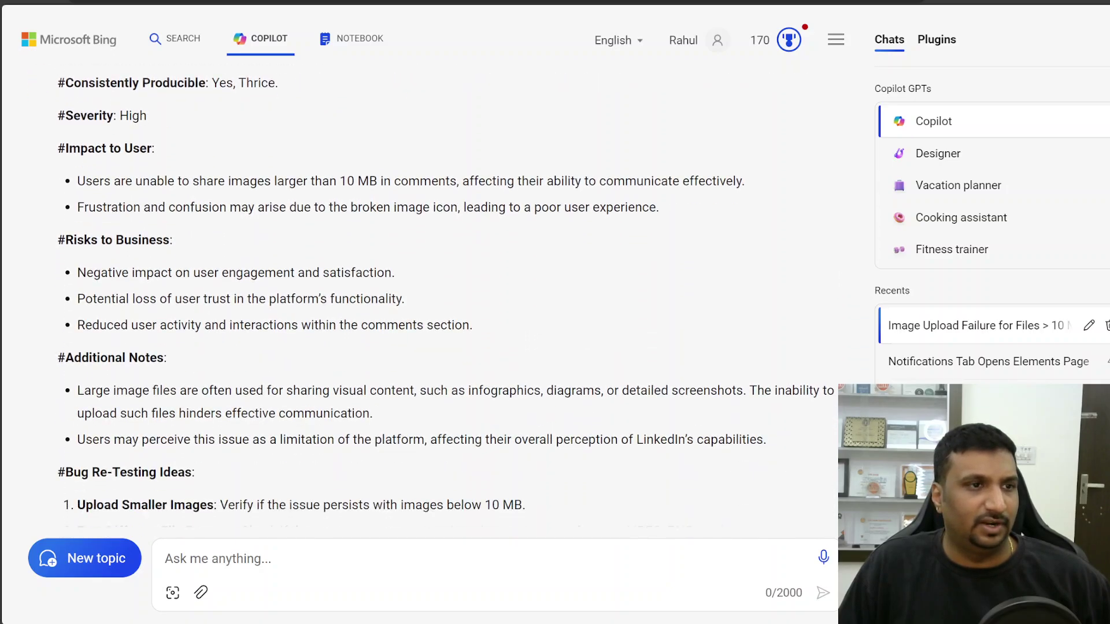
scroll(317, 163, "up", 1)
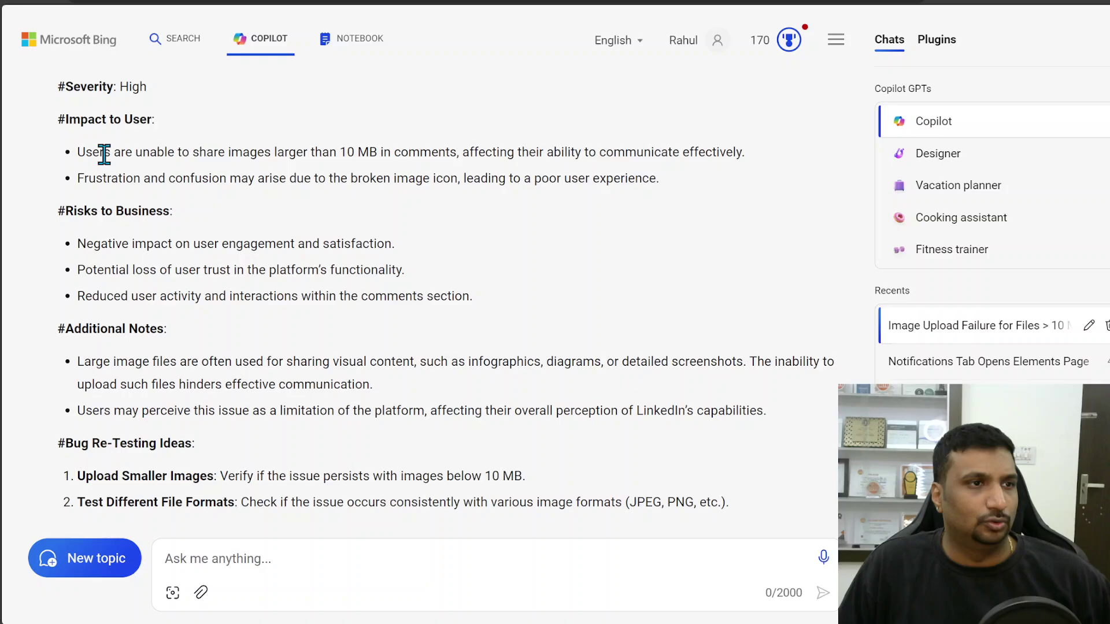
left_click_drag(99, 152, 532, 156)
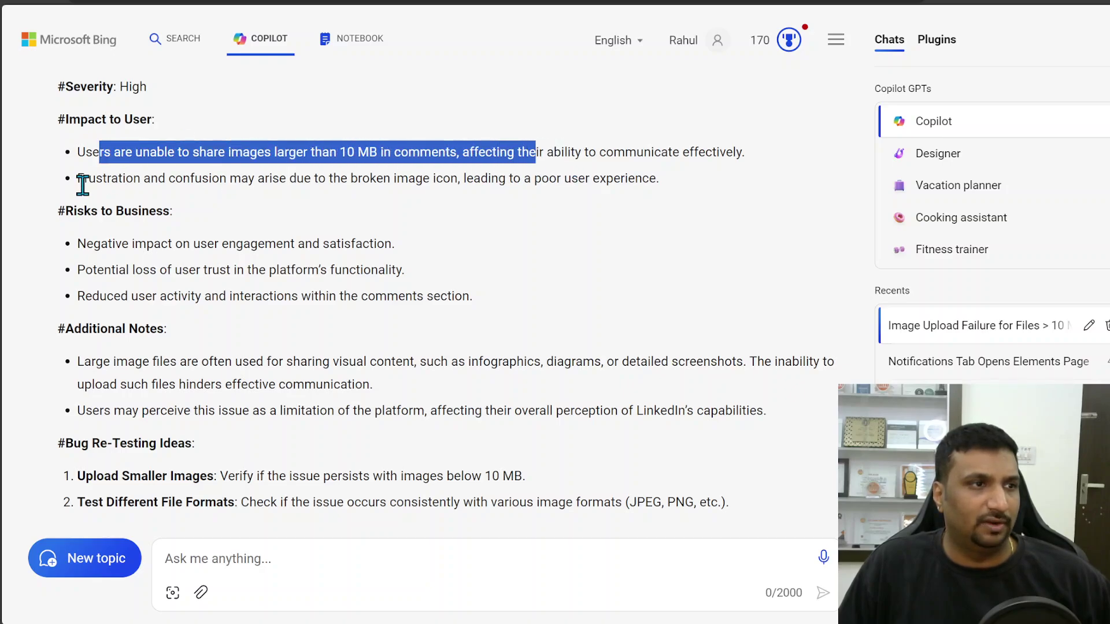
left_click_drag(85, 179, 642, 181)
left_click_drag(112, 246, 389, 263)
left_click_drag(119, 275, 382, 277)
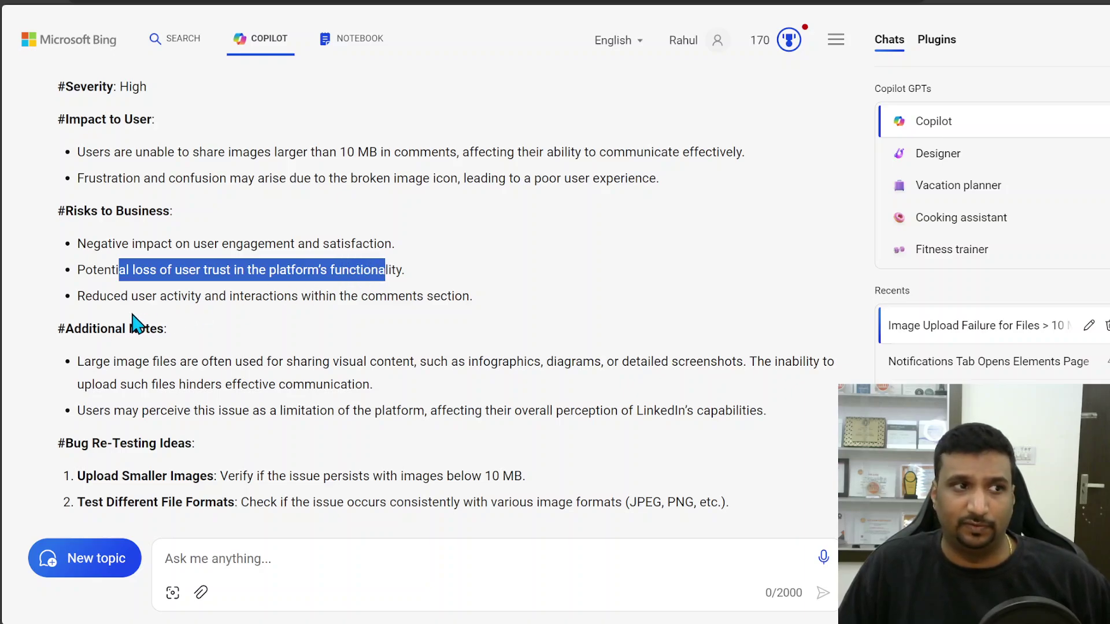
left_click_drag(100, 296, 423, 296)
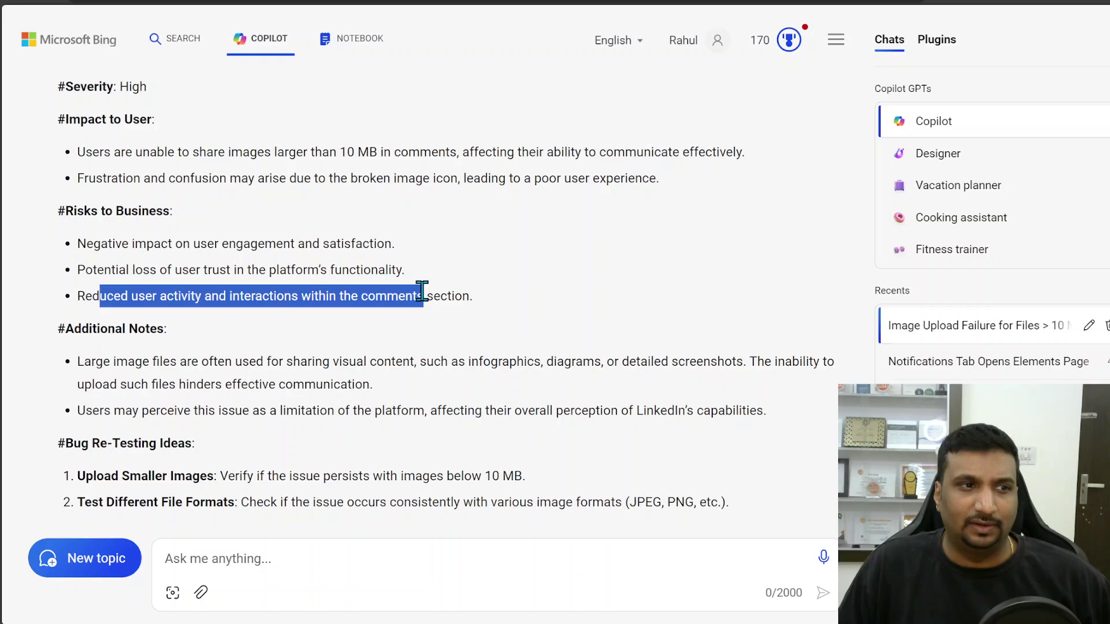
left_click_drag(104, 362, 732, 361)
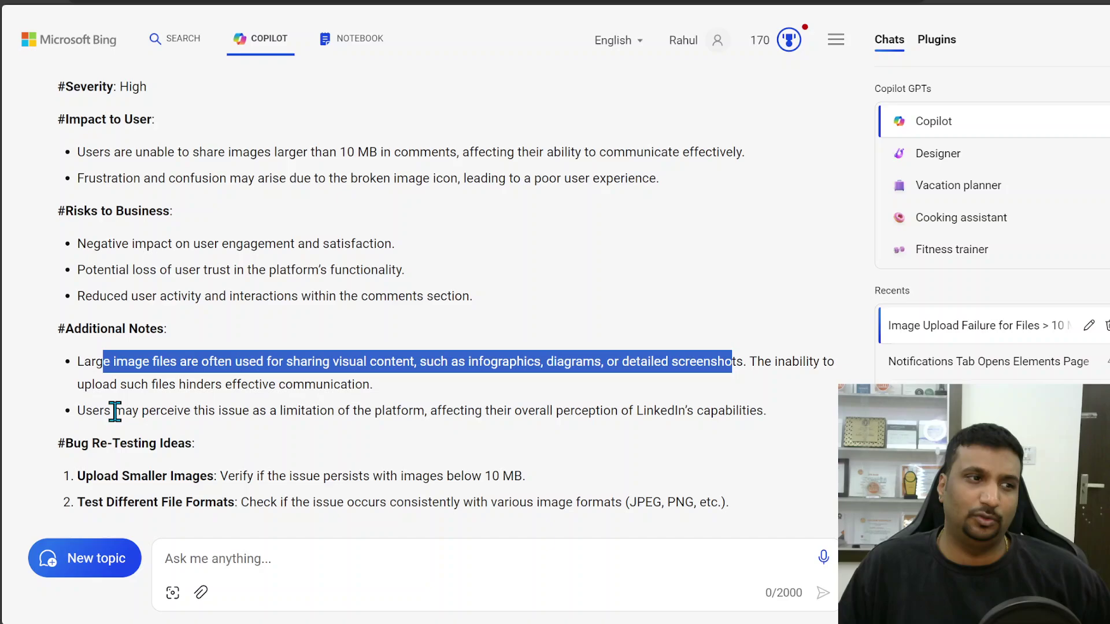
left_click_drag(114, 410, 734, 417)
left_click(742, 414)
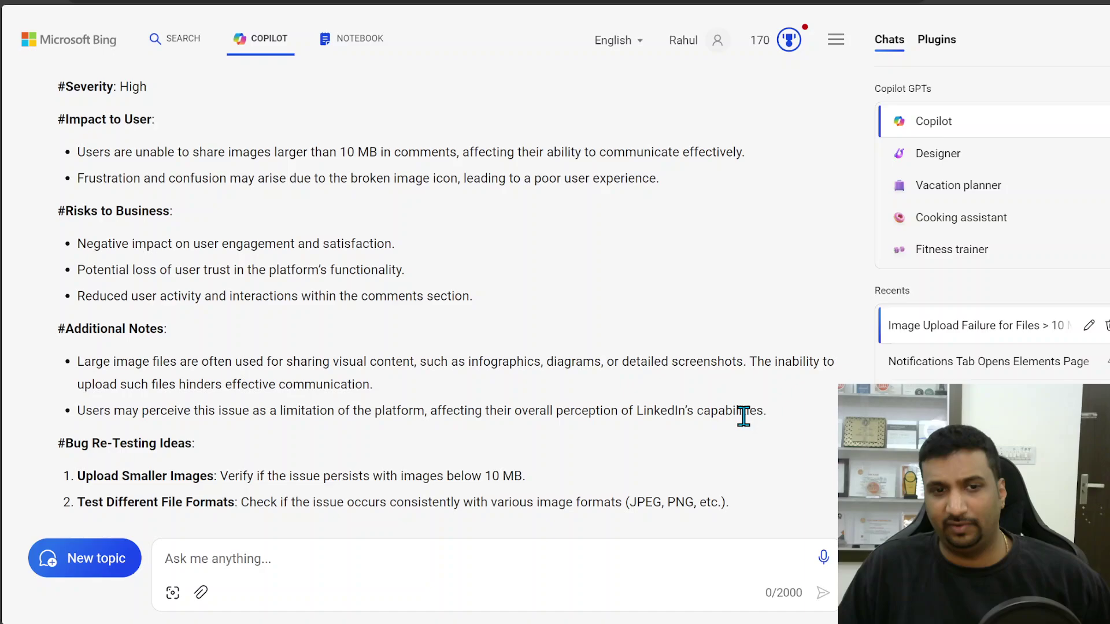
Check the bug re-testing ideas, including file formats, then move to Gemini's report.
left_click_drag(215, 477, 498, 492)
left_click(442, 490)
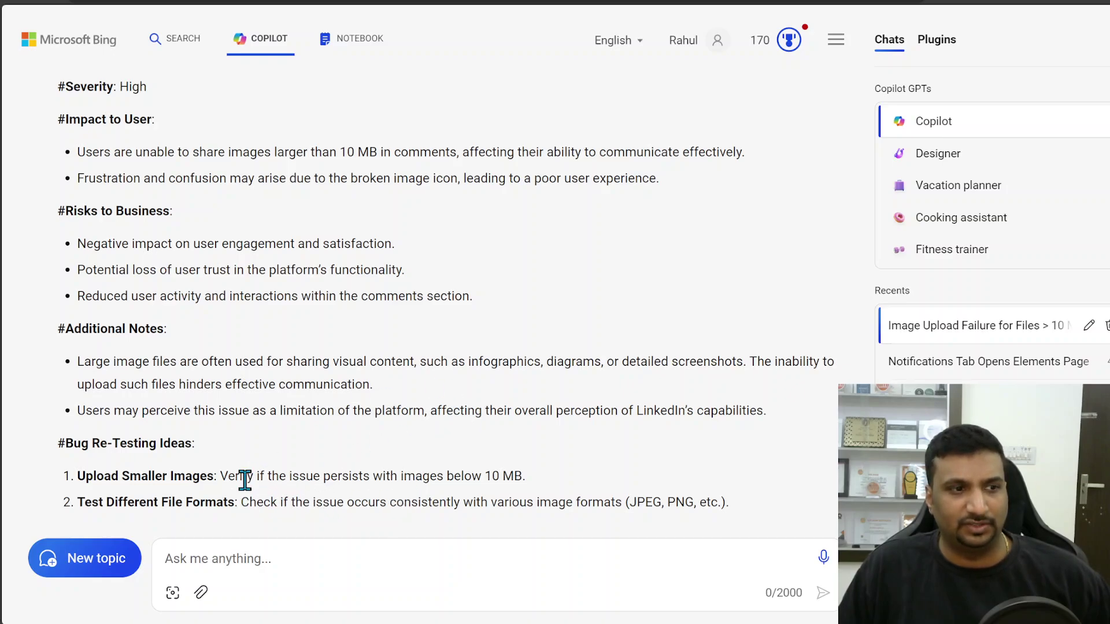
left_click_drag(246, 503, 530, 503)
left_click(592, 503)
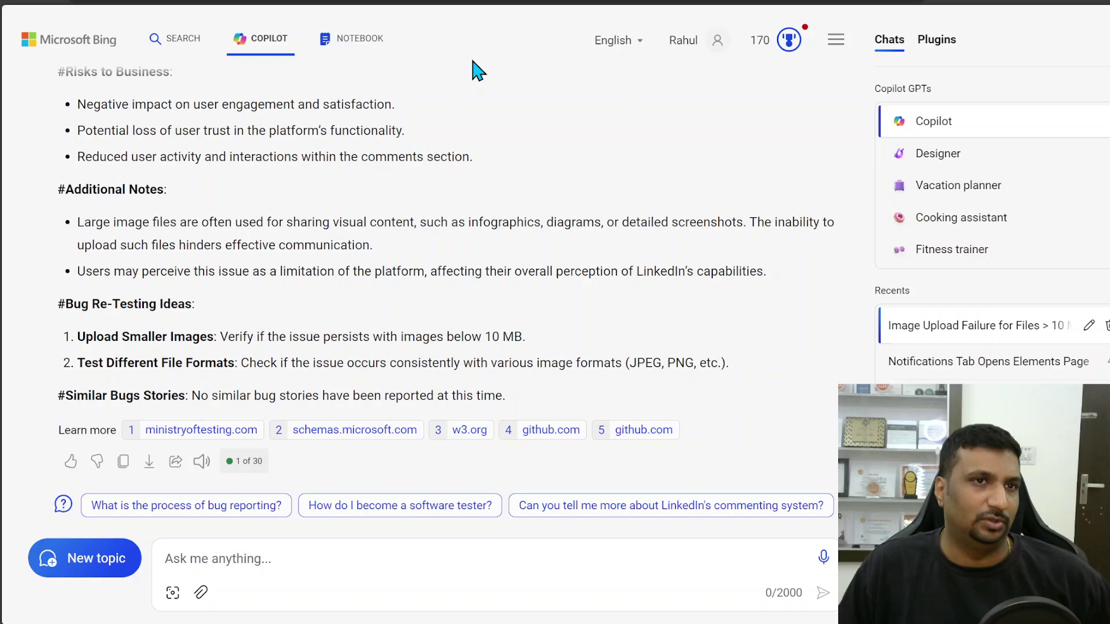
left_click(573, 2)
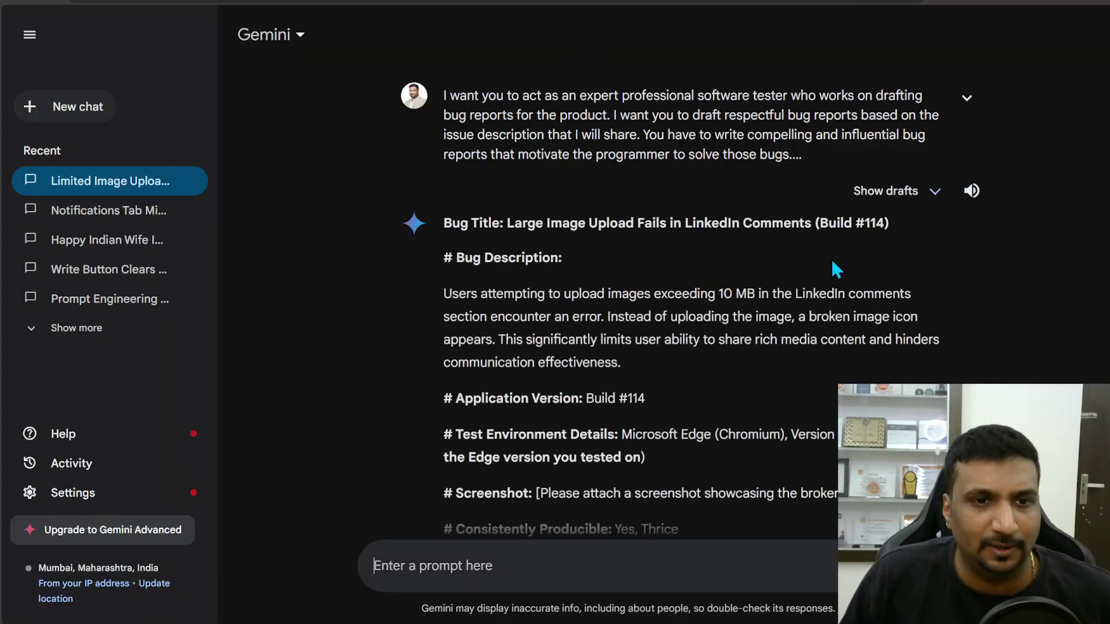
Compare Gemini's bug title with Copilot's, then read through Gemini's bug description.
scroll(691, 302, "down", 2)
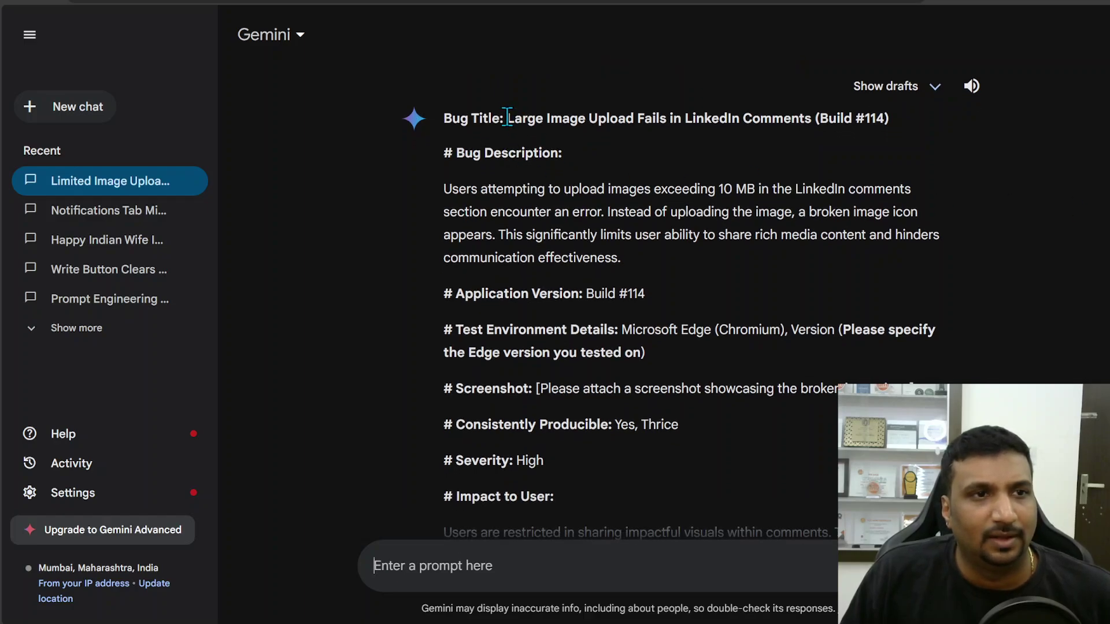
left_click(512, 118)
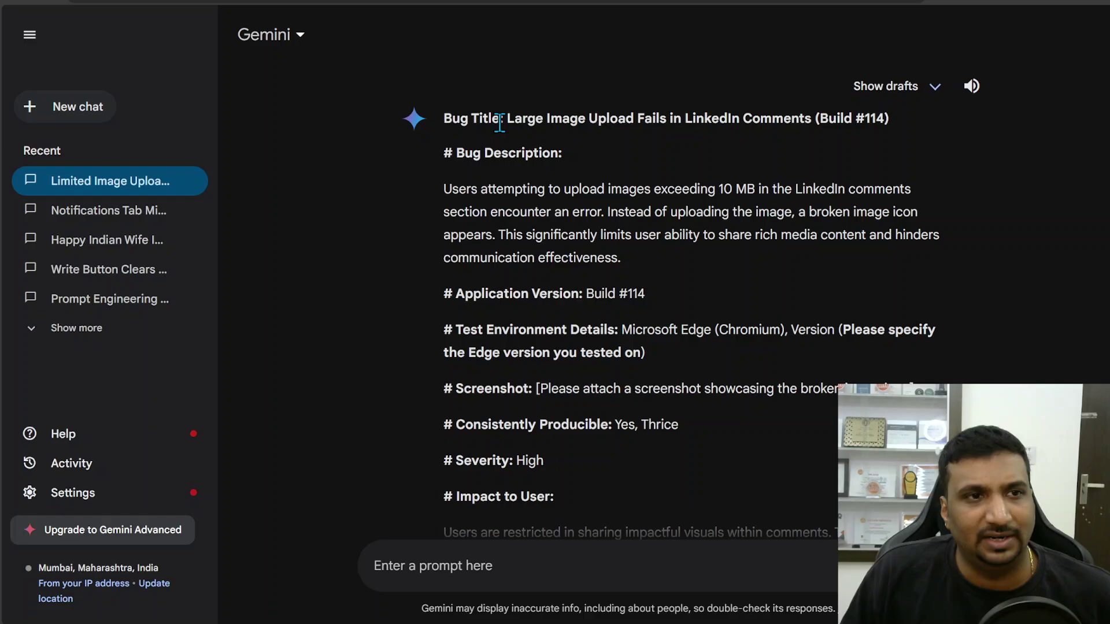
left_click_drag(508, 118, 890, 120)
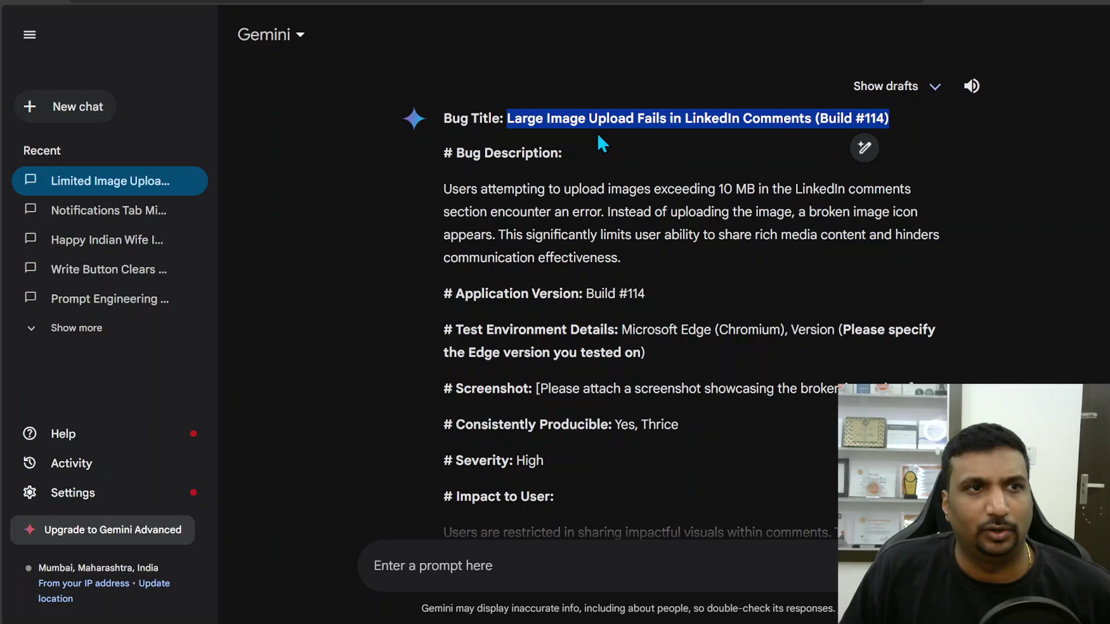
key("alt+Tab")
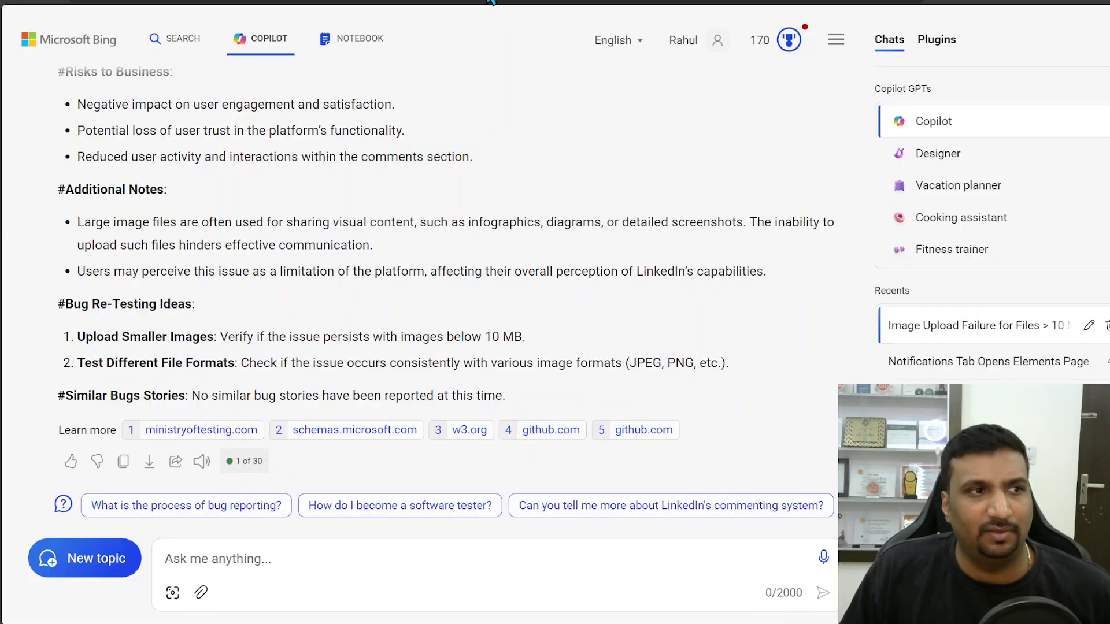
scroll(377, 302, "up", 8)
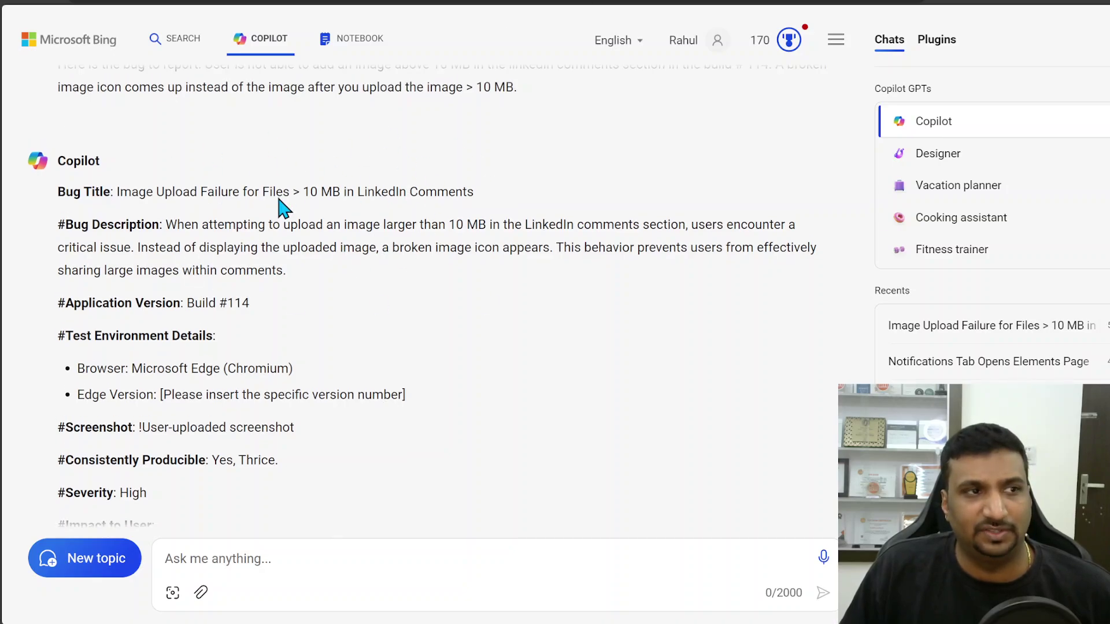
key("alt+Tab")
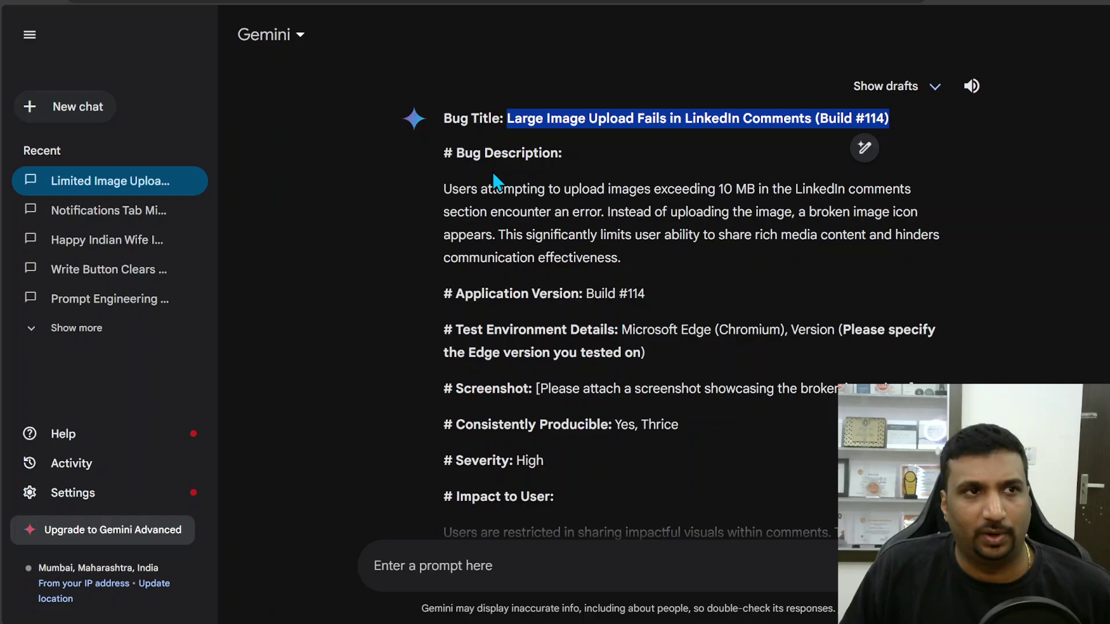
left_click_drag(450, 189, 712, 215)
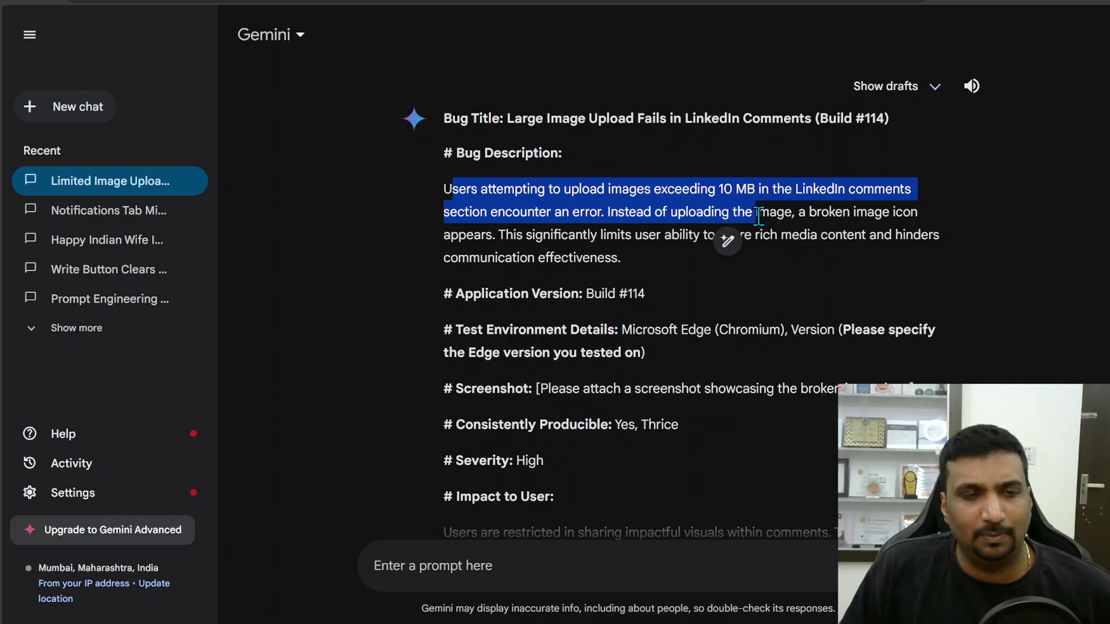
left_click_drag(758, 217, 665, 249)
left_click(659, 255)
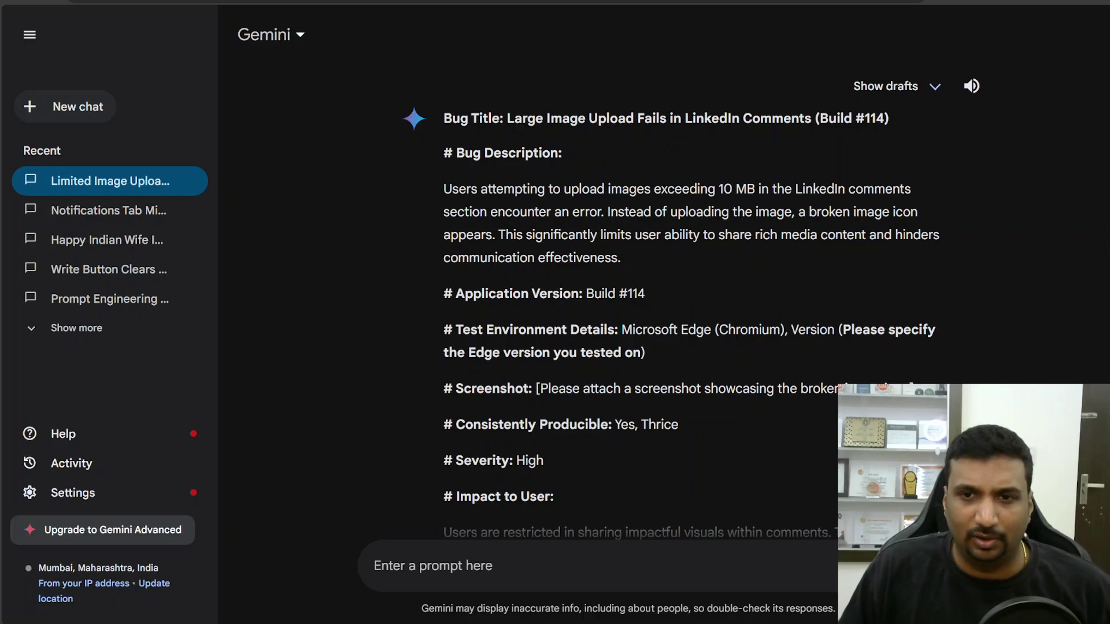
Highlight Gemini's Impact to User paragraph and Risks to Business bullets, including the competitive edge risk.
scroll(644, 150, "down", 7)
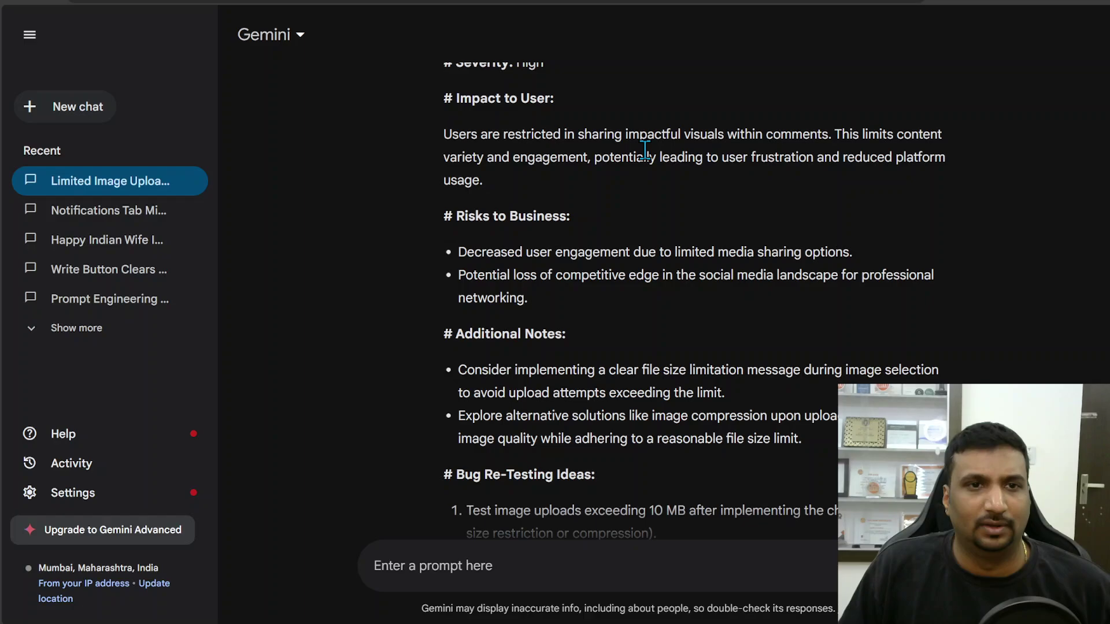
mouse_move(454, 134)
left_mouse_down()
mouse_move(867, 138)
mouse_move(664, 169)
mouse_move(557, 170)
mouse_move(568, 171)
mouse_move(916, 163)
mouse_move(483, 179)
left_mouse_up()
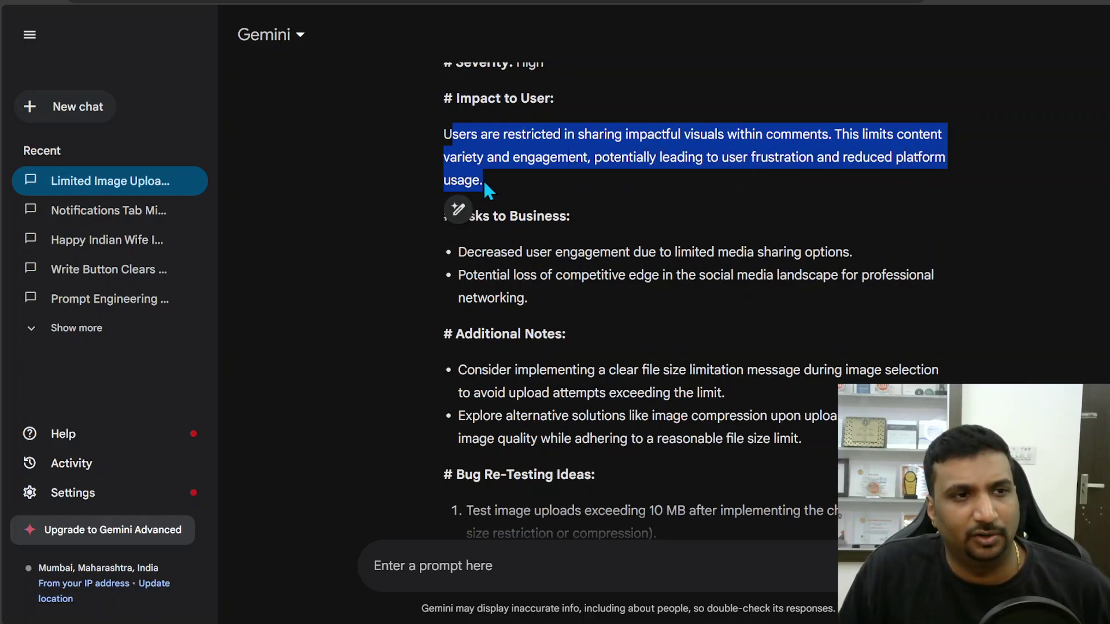
left_click(489, 259)
left_click_drag(464, 257, 601, 272)
left_click(474, 304)
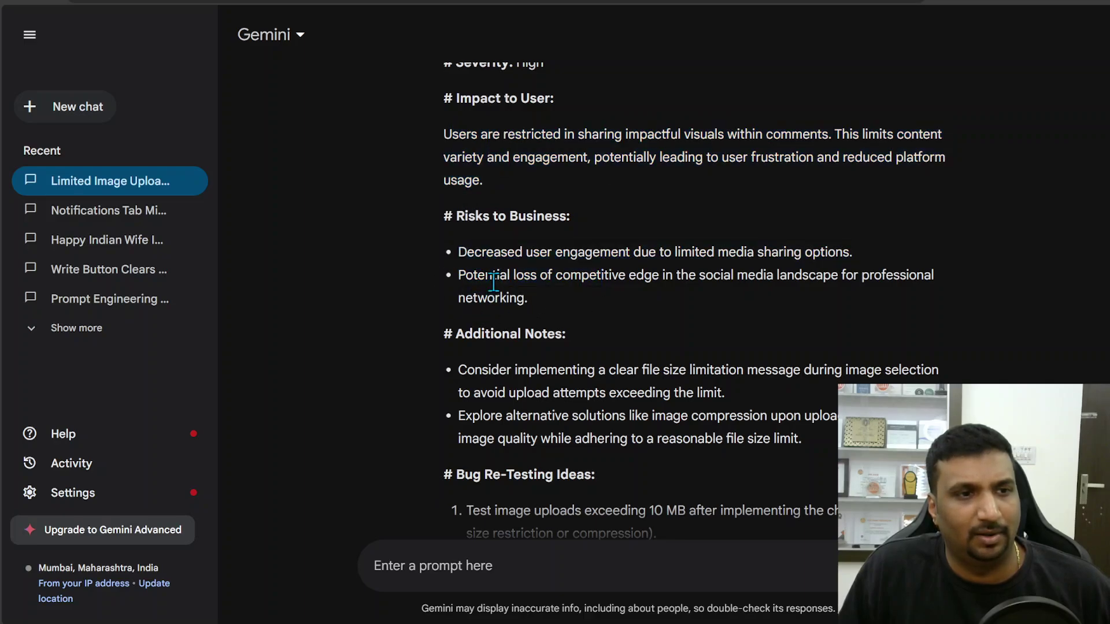
left_click_drag(493, 282, 864, 283)
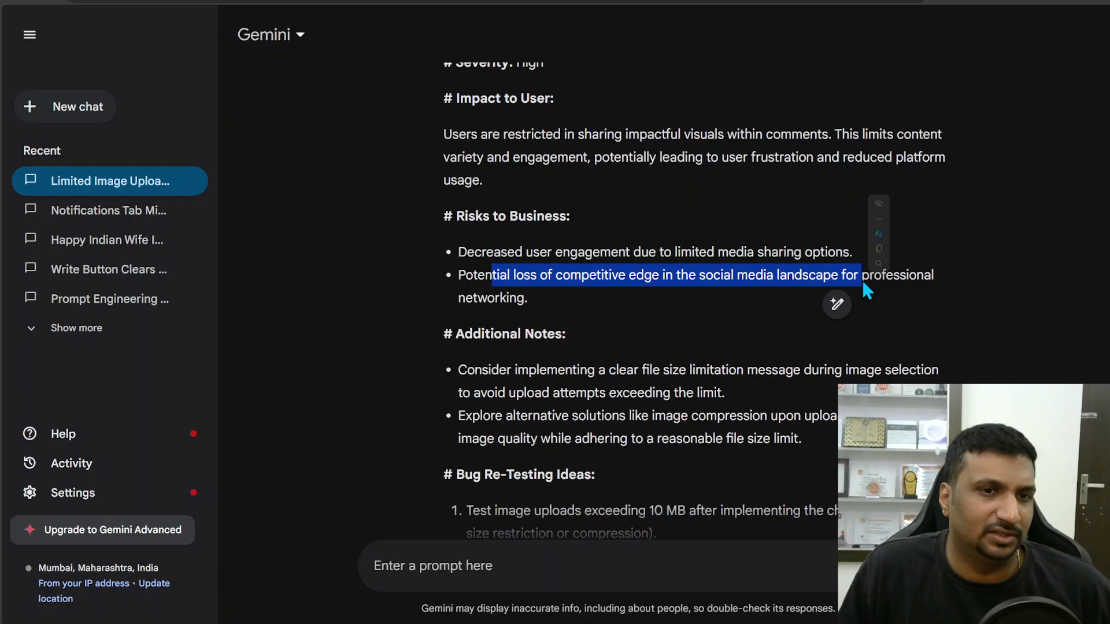
left_click(886, 286)
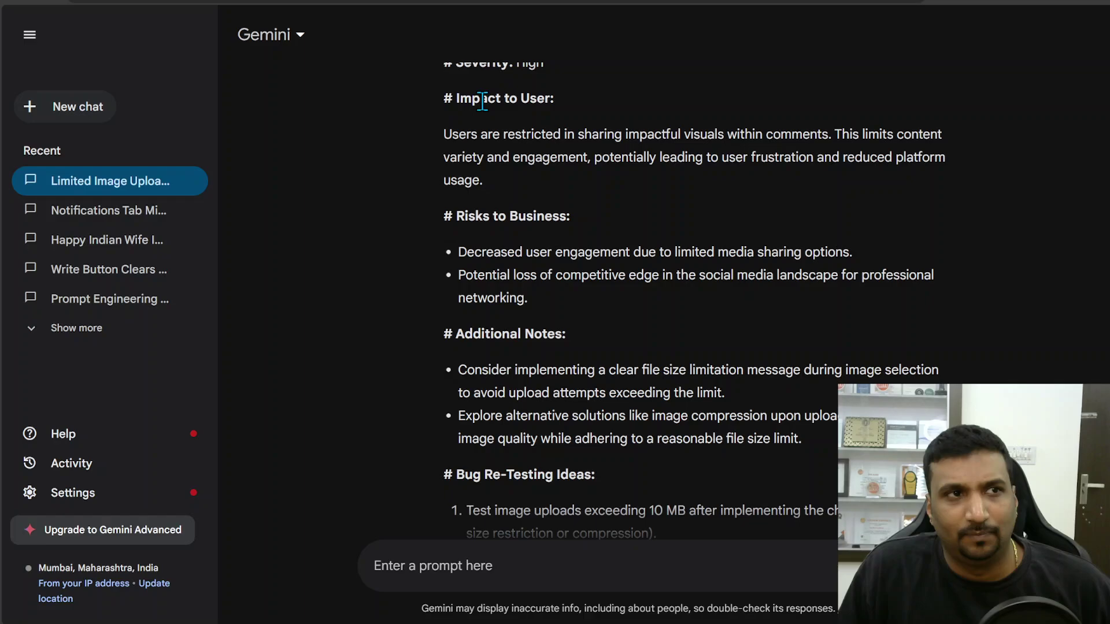
Check Copilot's report, then highlight Gemini's Additional Notes on file-size limit messaging and image compression.
key("alt+Tab")
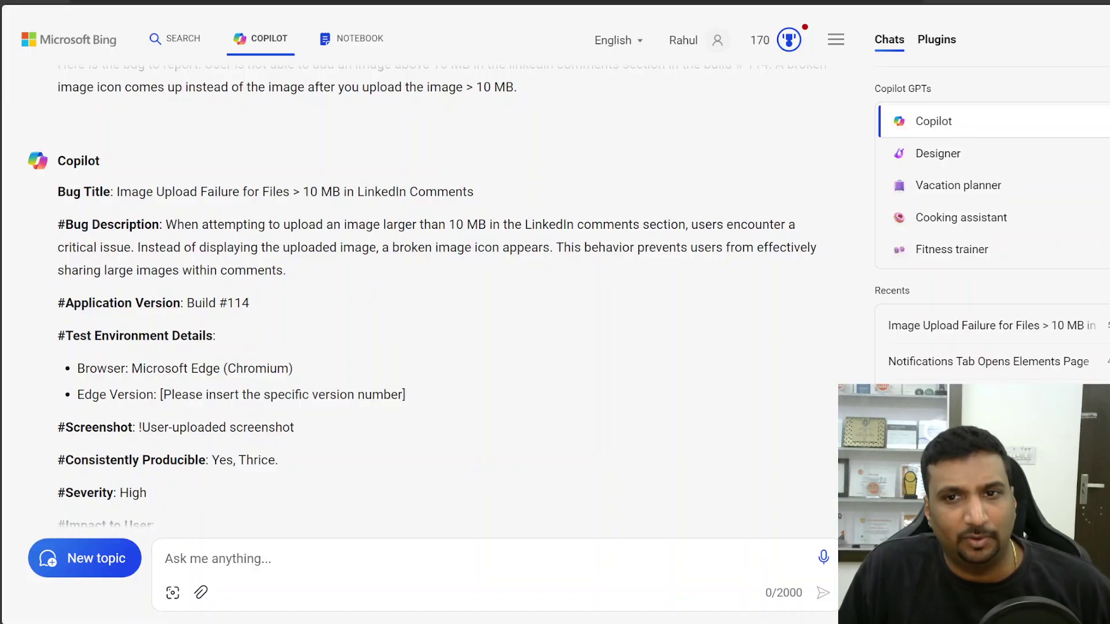
scroll(445, 300, "down", 7)
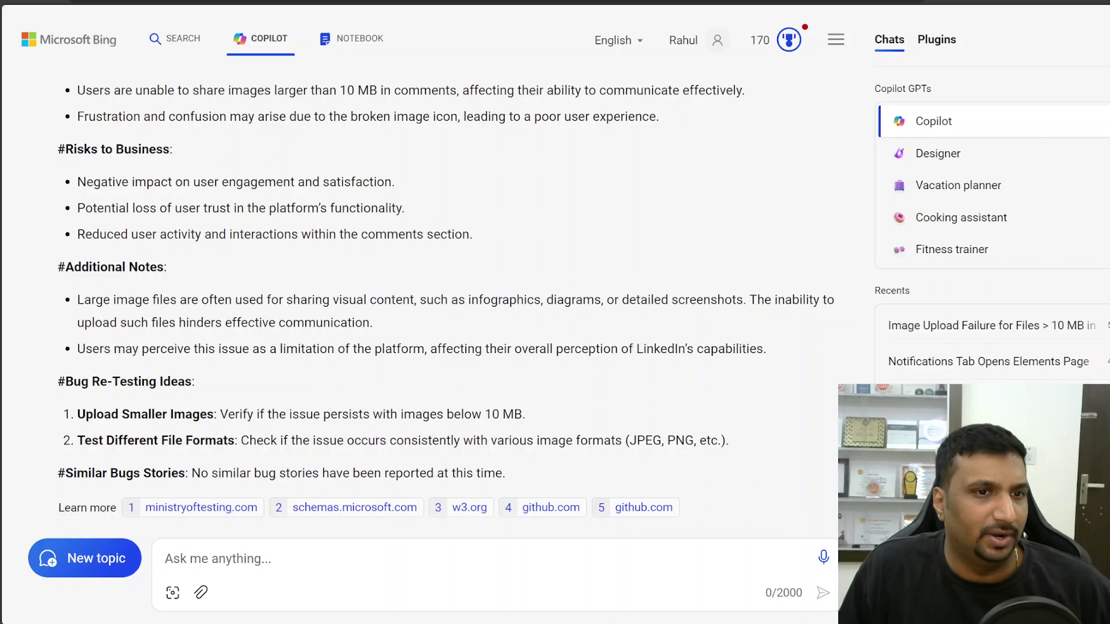
left_click(607, 2)
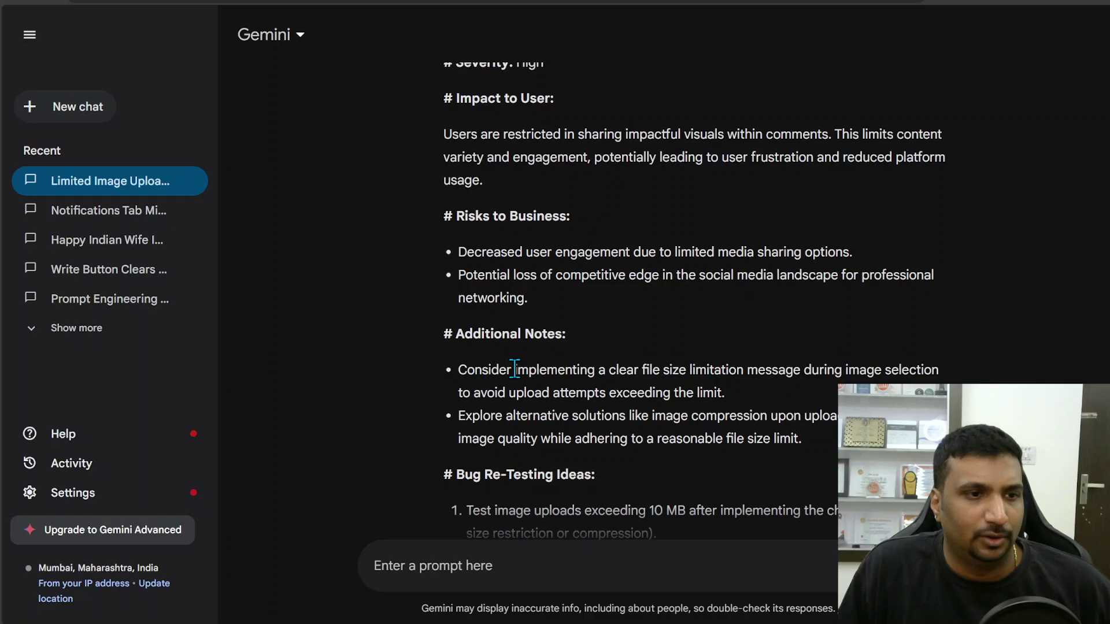
left_click_drag(487, 368, 733, 391)
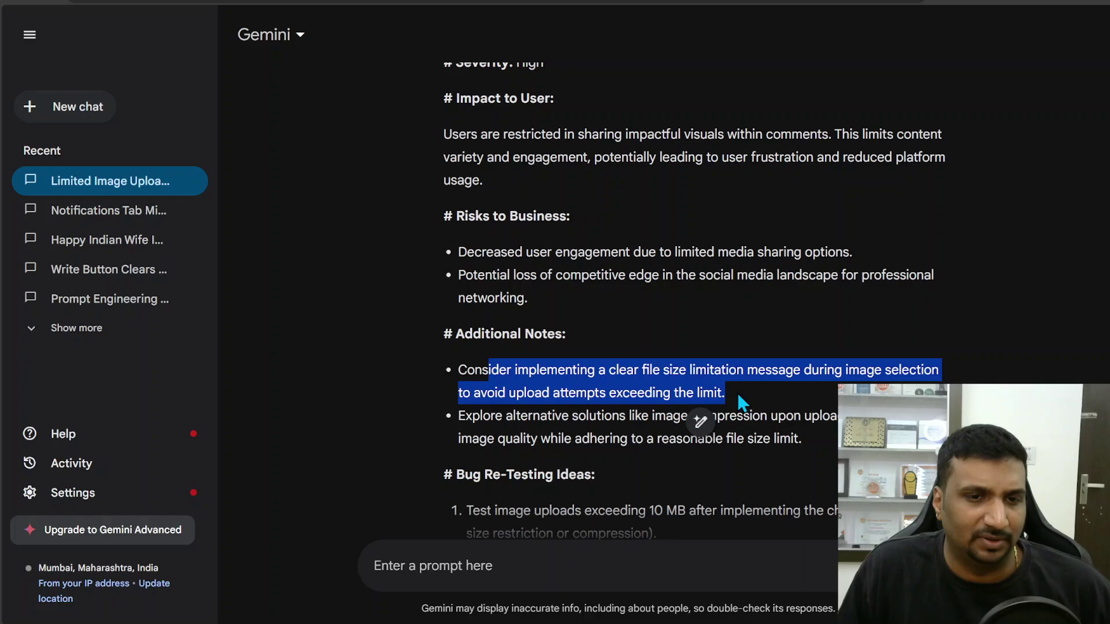
left_click_drag(481, 416, 826, 440)
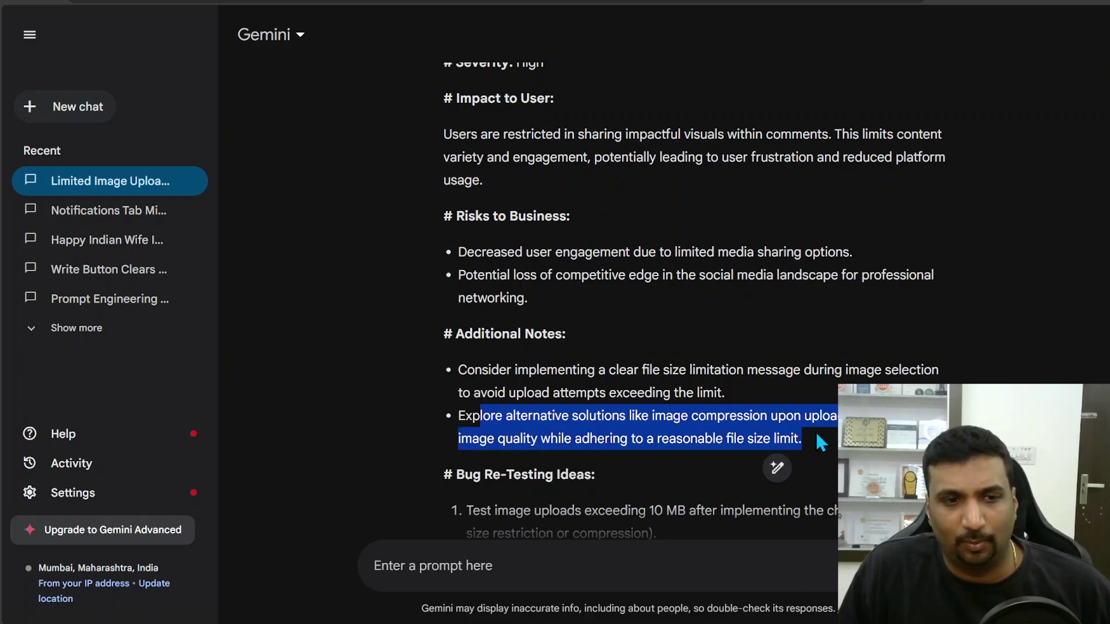
left_click(824, 461)
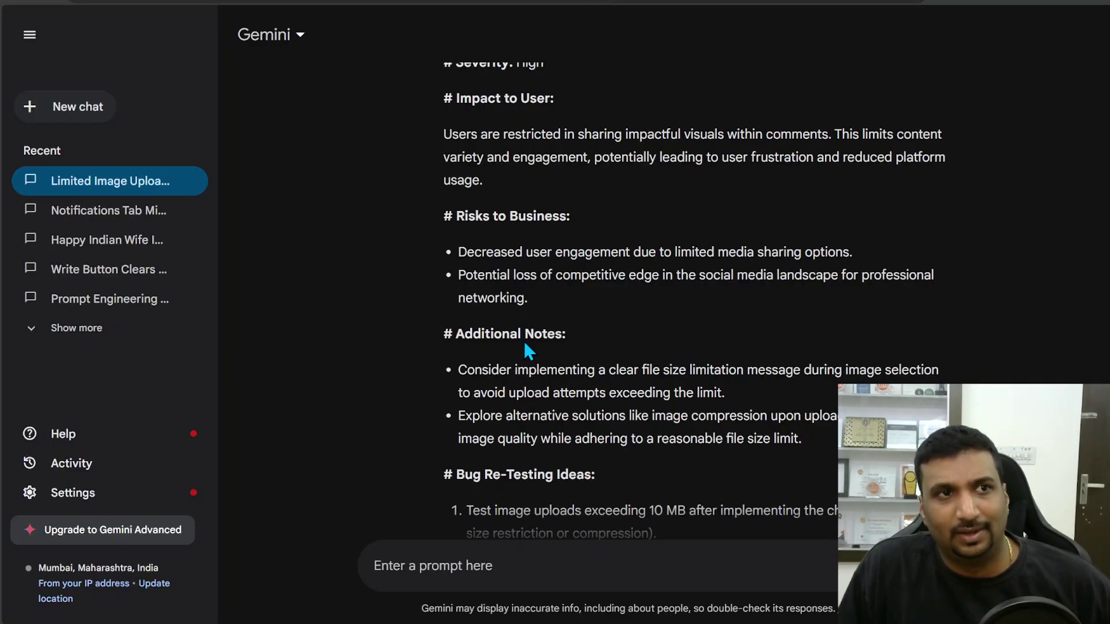
Highlight Gemini's two Bug Re-Testing ideas and Similar Bugs Stories, comparing against Copilot's re-testing ideas.
scroll(694, 306, "down", 5)
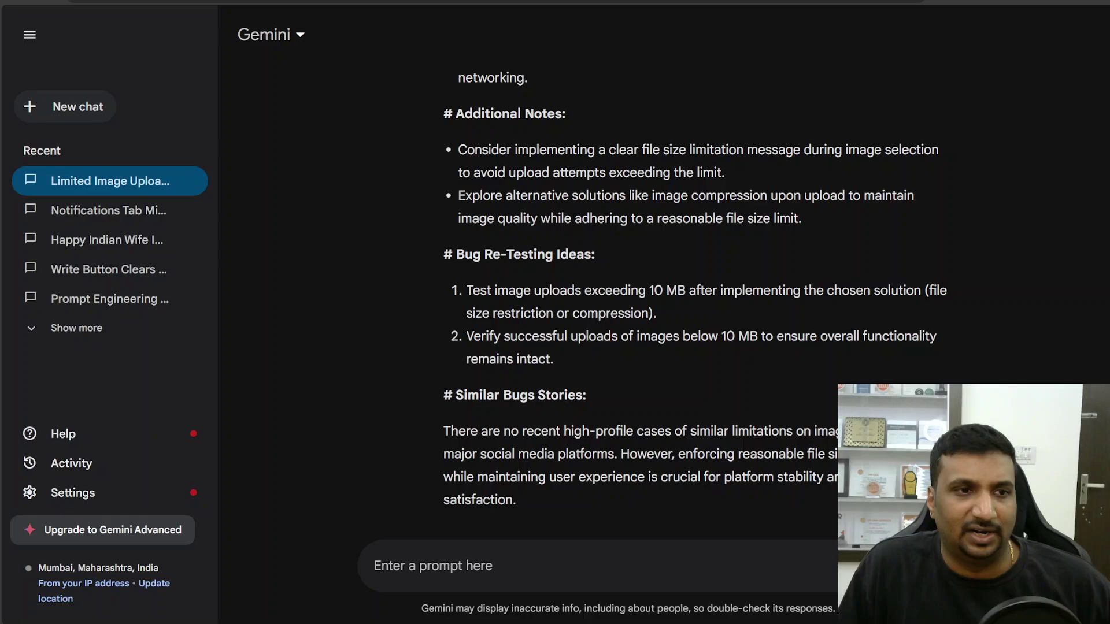
left_click_drag(497, 224, 765, 245)
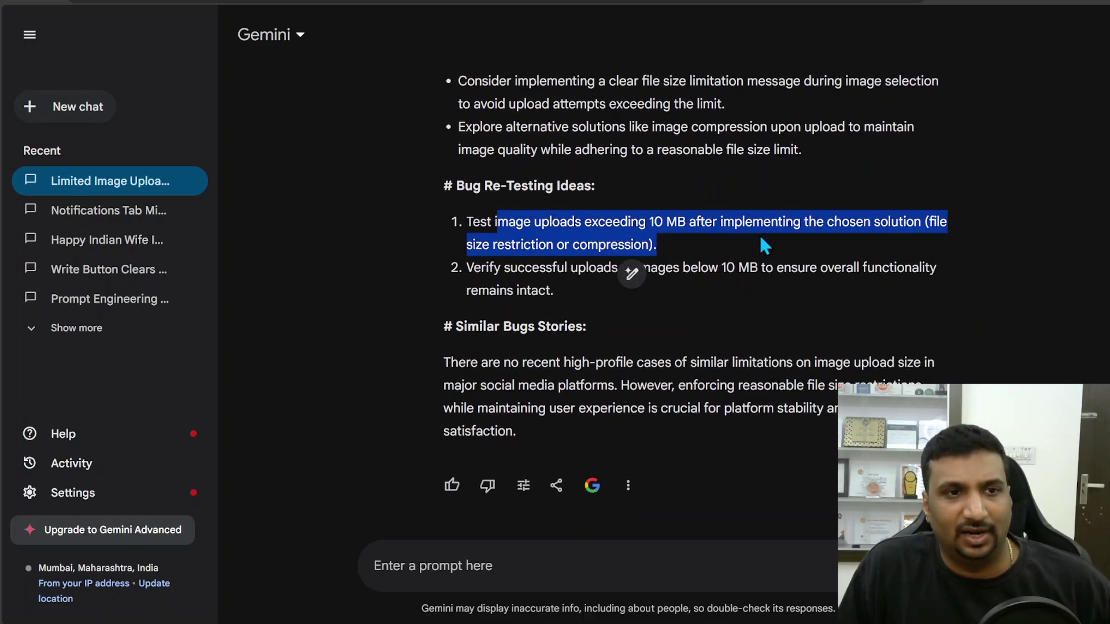
left_click(590, 267)
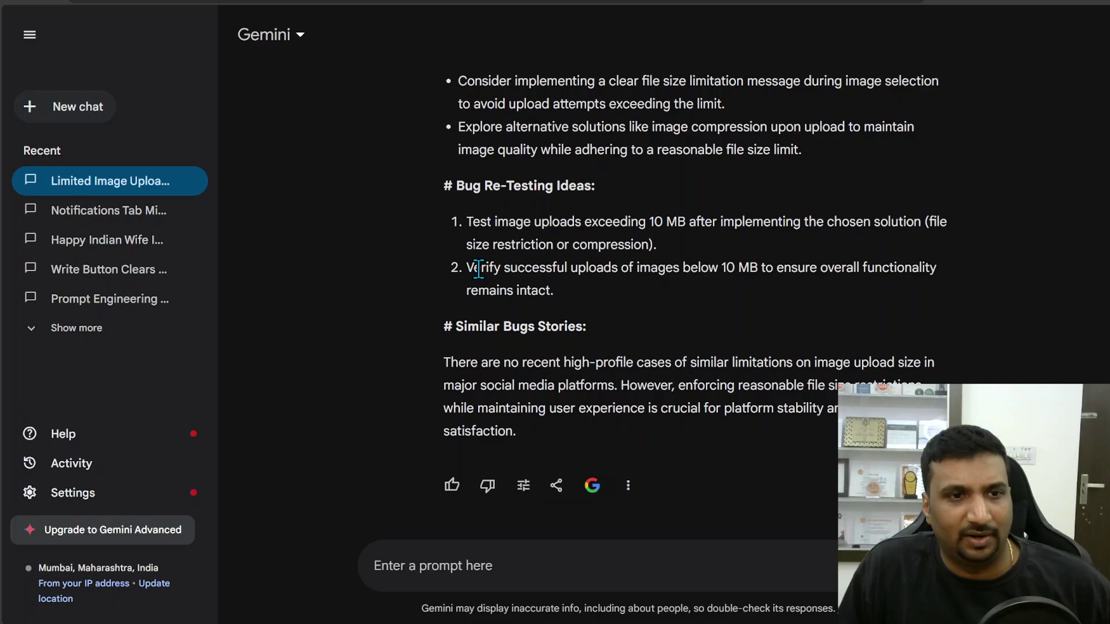
left_click_drag(564, 268, 836, 270)
left_click(608, 303)
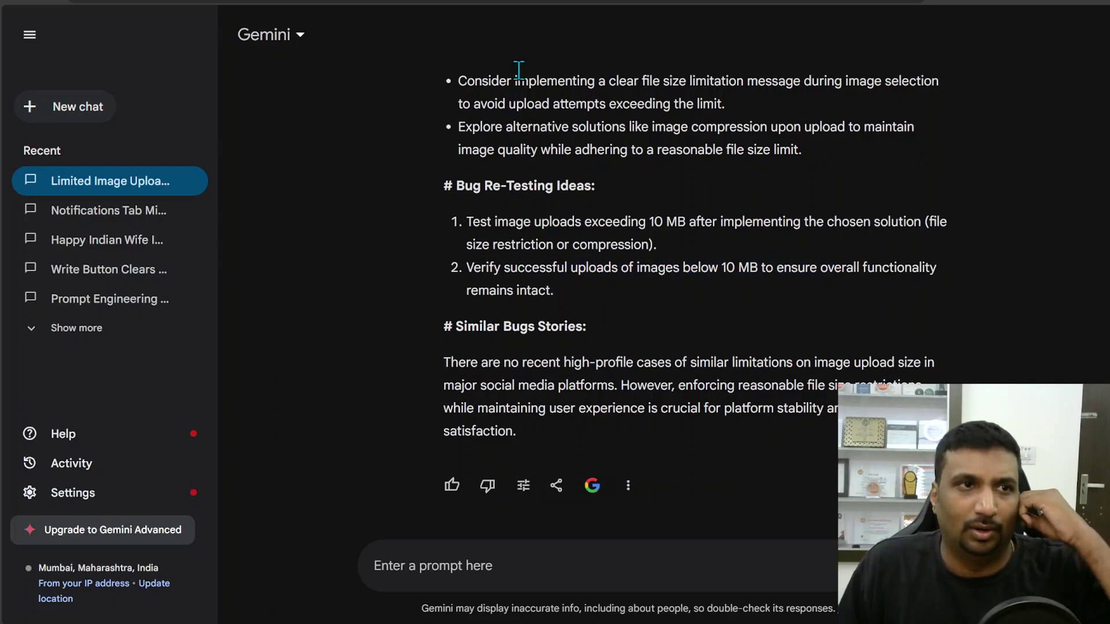
key("alt+Tab")
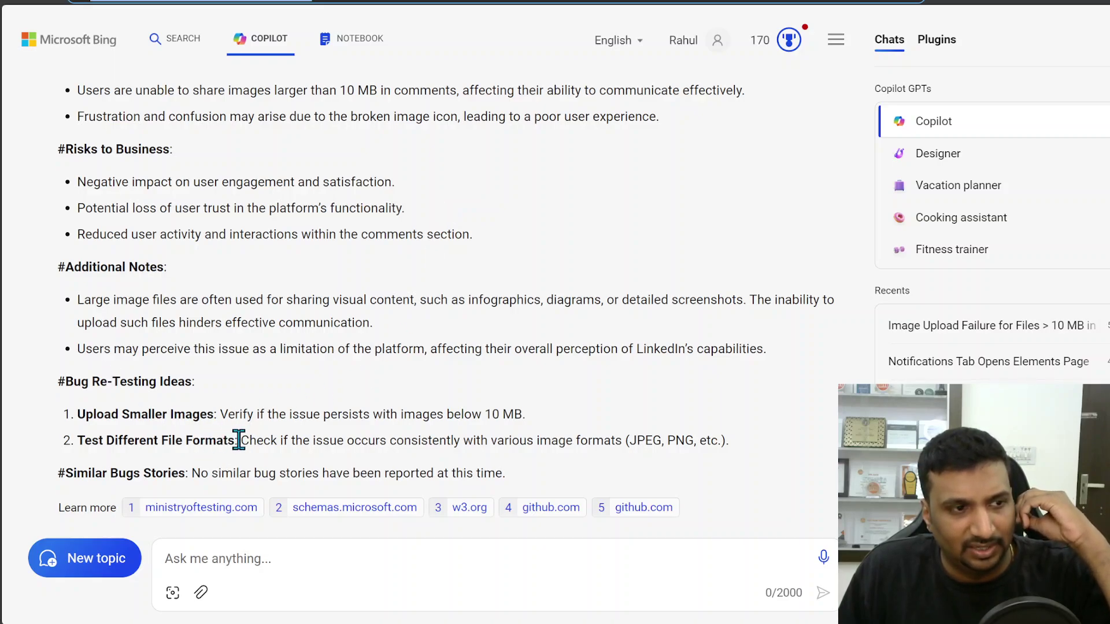
left_click(585, 2)
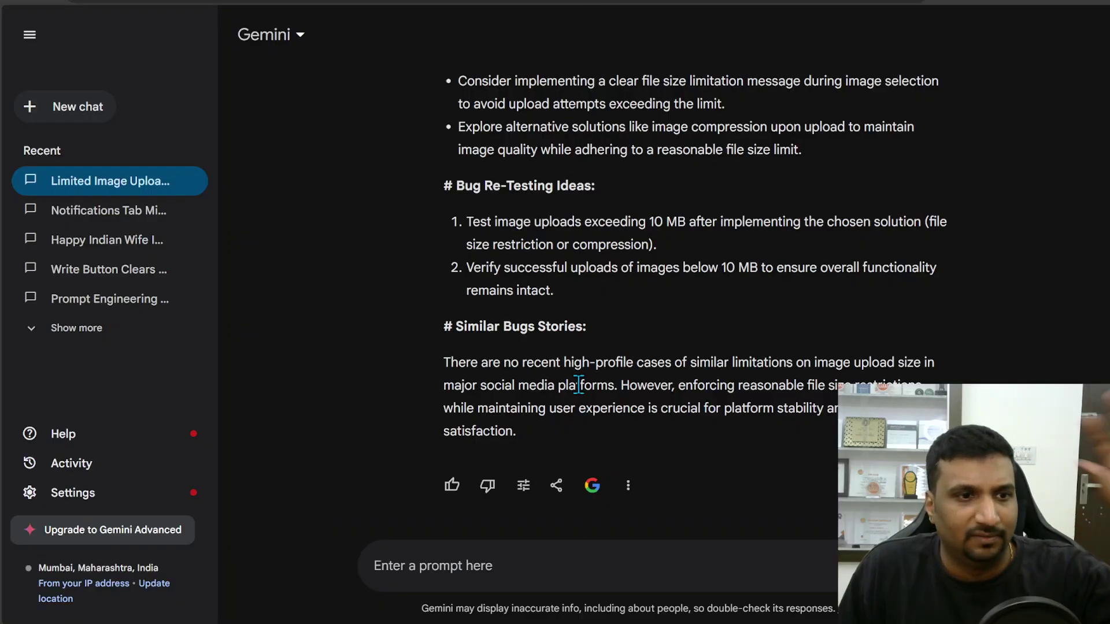
left_click_drag(487, 362, 506, 409)
Highlight Copilot's risks and additional notes sections and scroll its report toward the Bug Title.
scroll(507, 409, "up", 15)
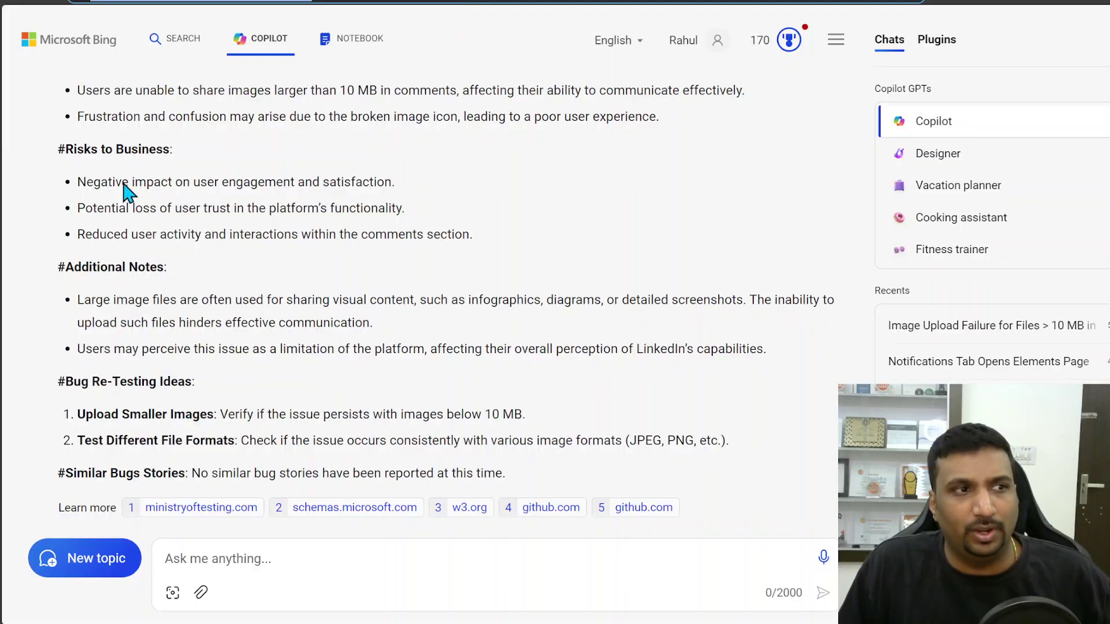
left_click_drag(99, 150, 292, 386)
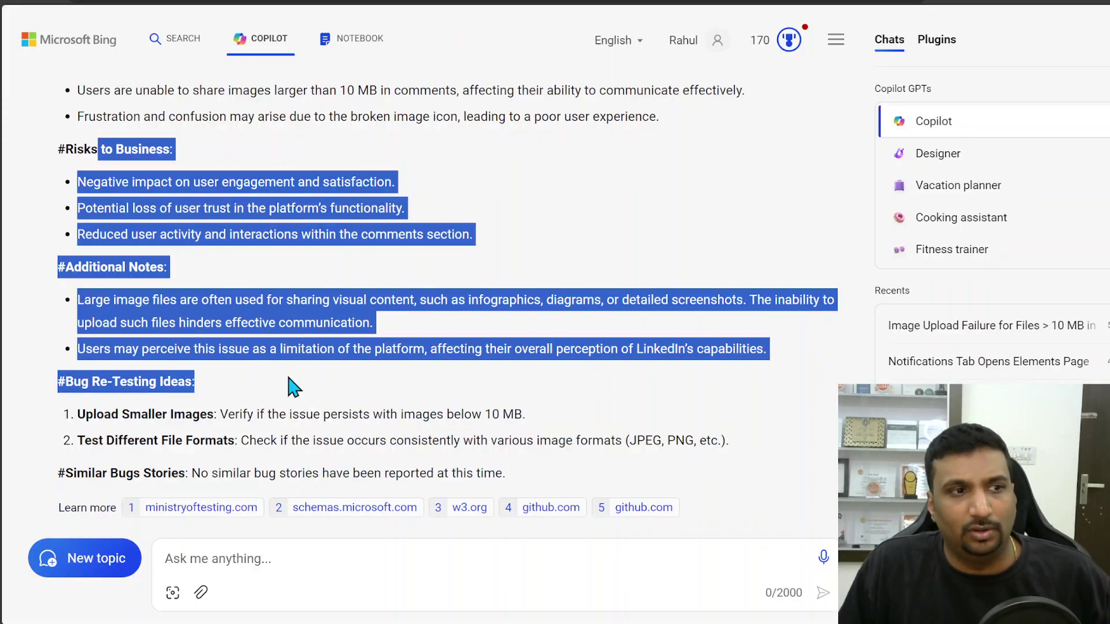
left_click(364, 416)
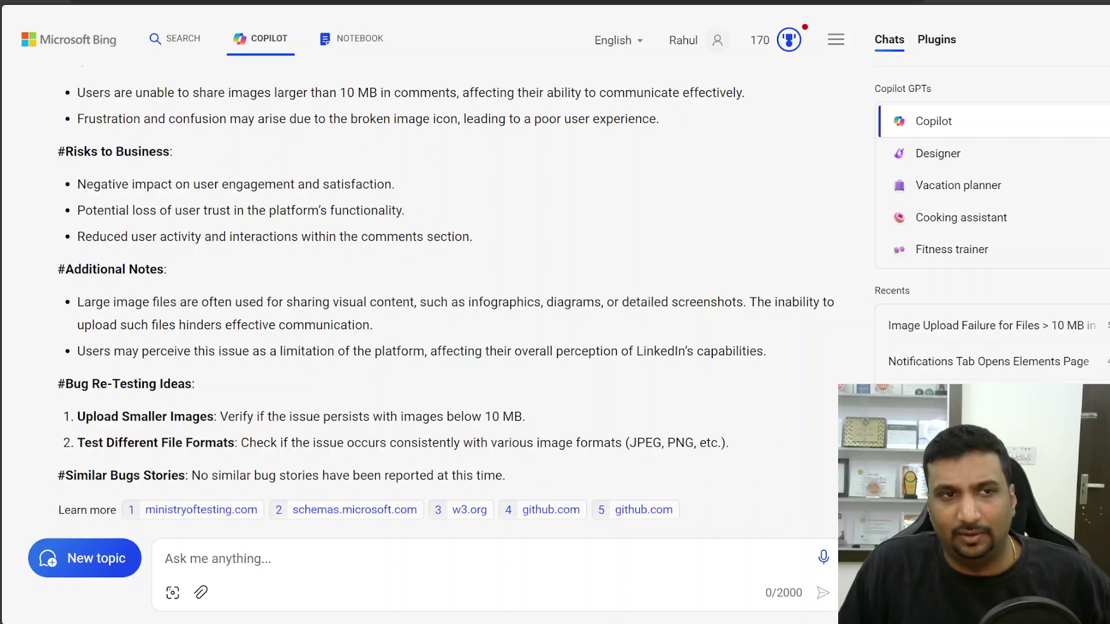
scroll(429, 294, "up", 10)
scroll(428, 293, "down", 4)
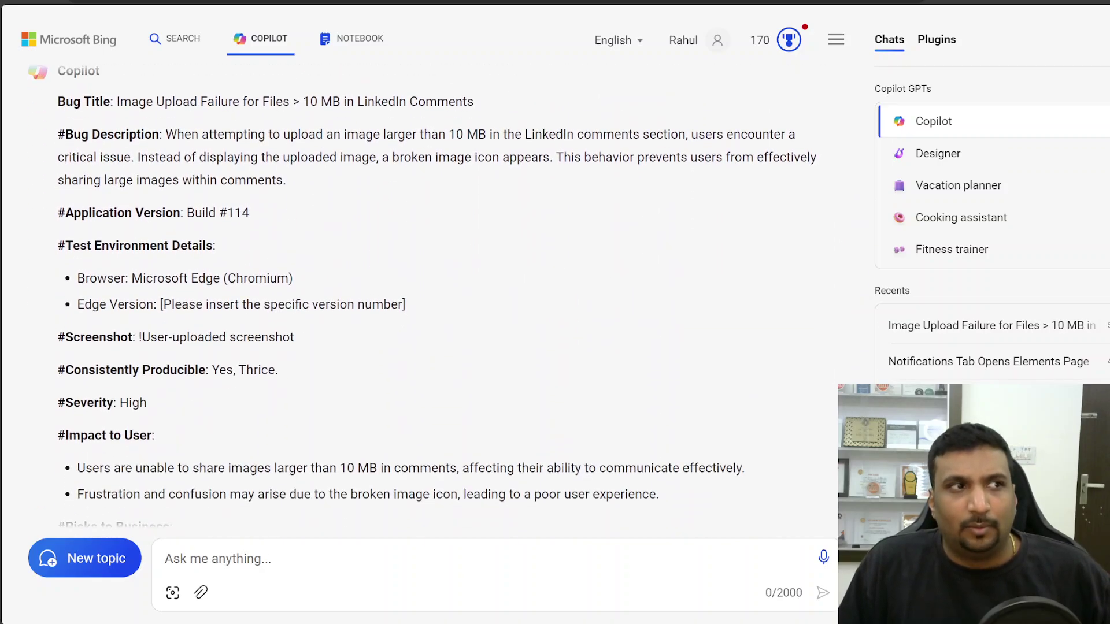
scroll(422, 295, "up", 1)
scroll(422, 295, "down", 1)
scroll(444, 295, "down", 10)
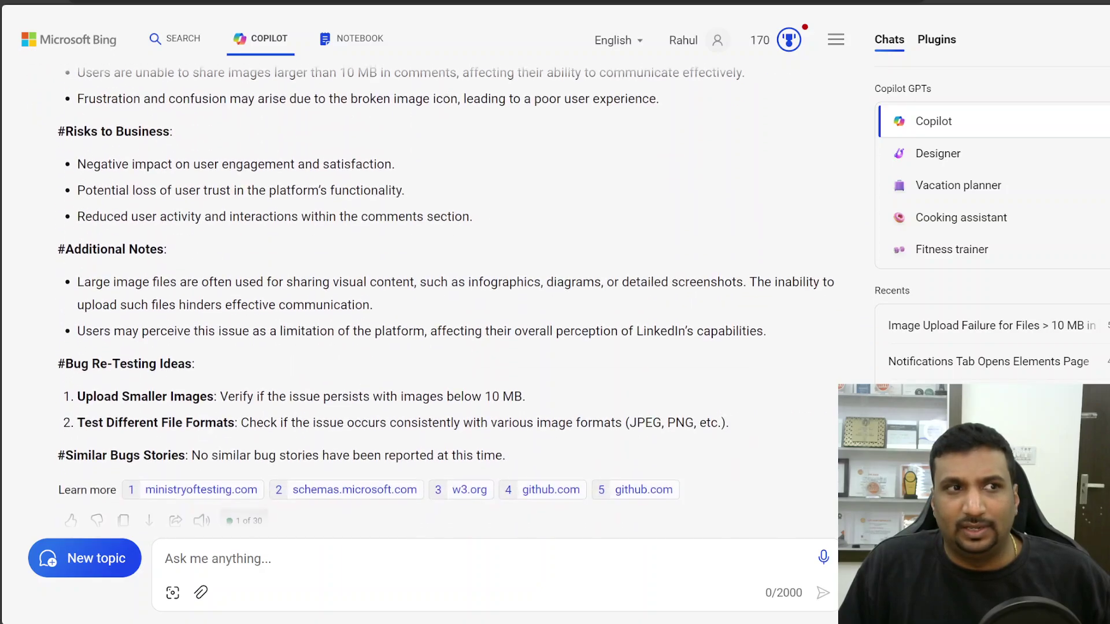
scroll(422, 294, "up", 10)
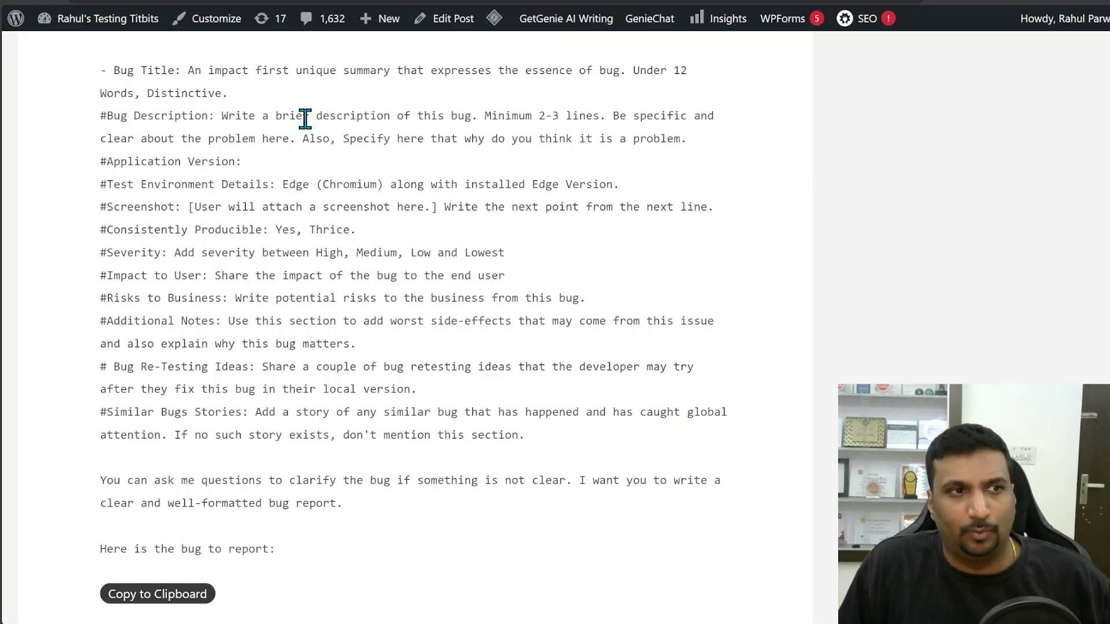
Jump to the top of the 'AI Prompt Repository for Testers' blog post.
key("Home")
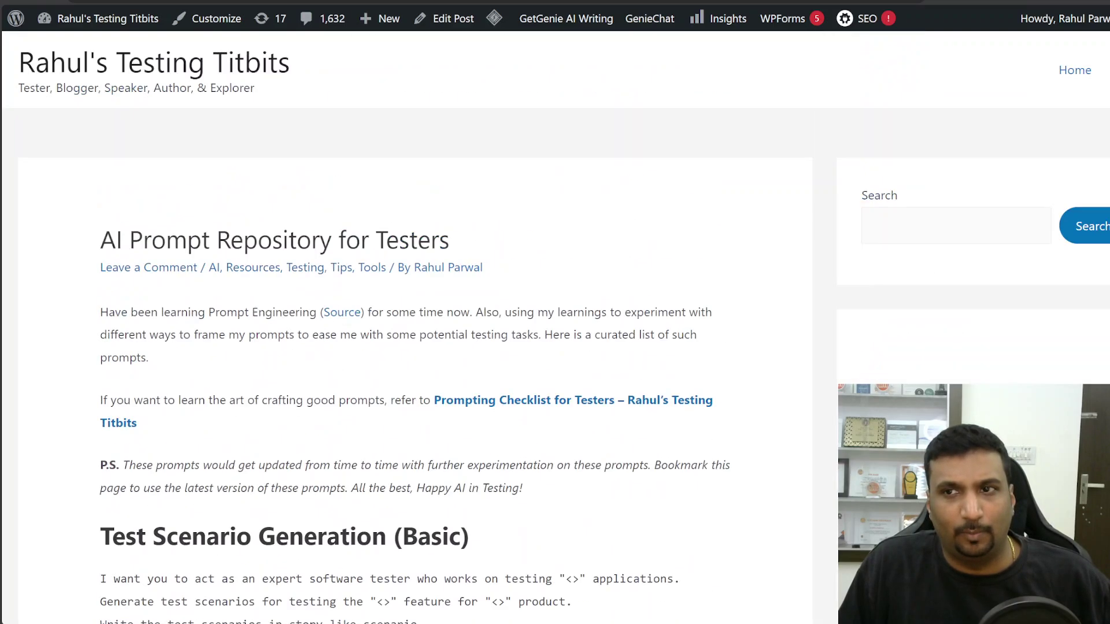